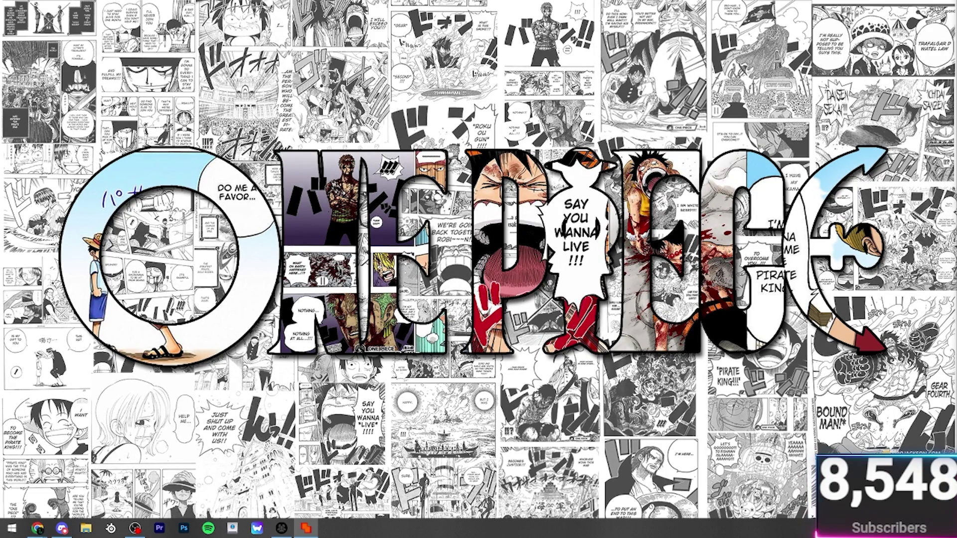
Step: Bring up the Multiple Game Instance and Roblox Account Manager windows and arrange them side by side on the desktop
click(305, 528)
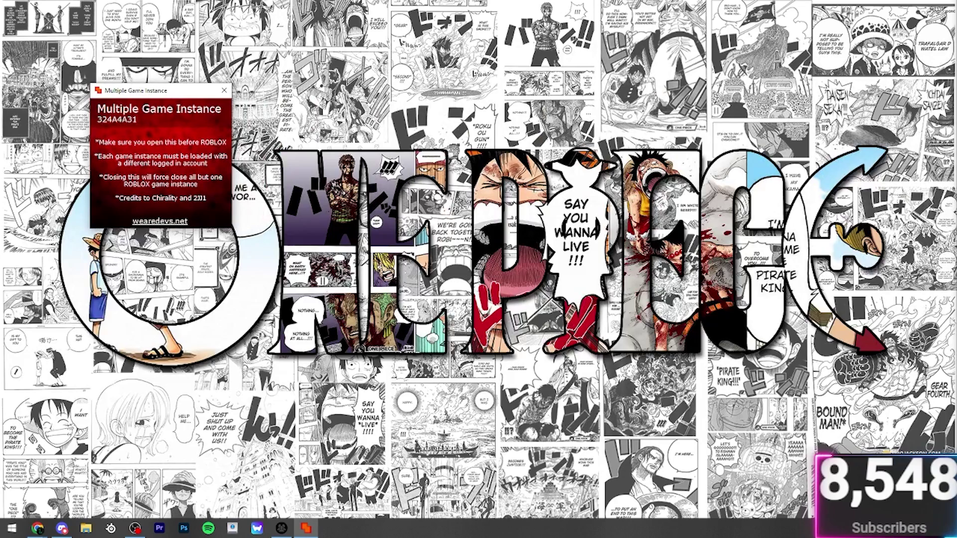
click(281, 528)
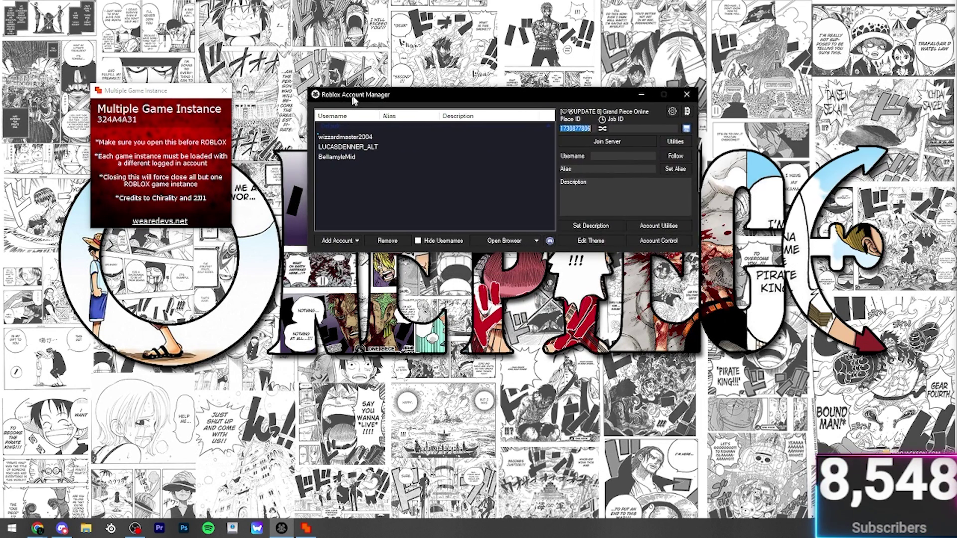
drag(137, 89, 157, 106)
mouse_move(360, 95)
mouse_down()
mouse_move(357, 130)
mouse_move(351, 110)
mouse_up()
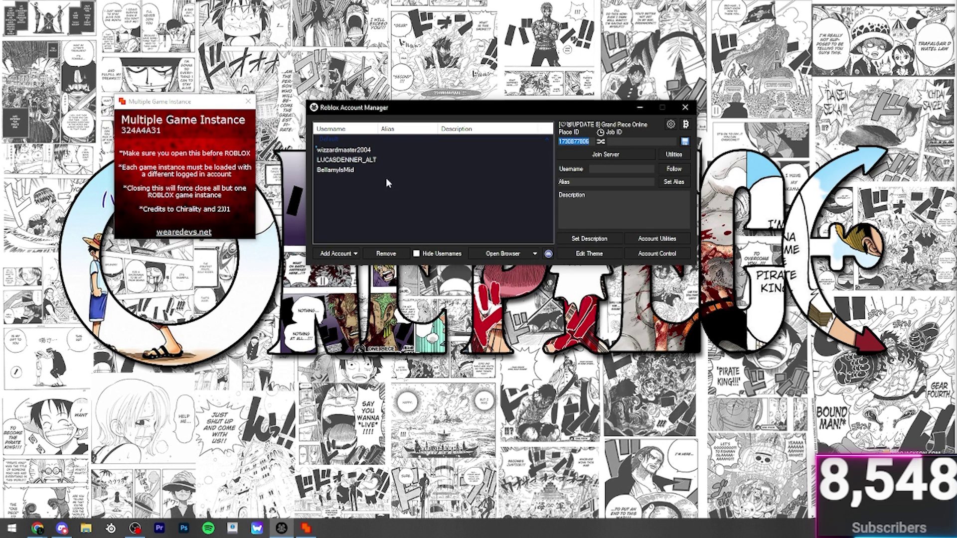
drag(406, 204, 380, 166)
Step: Open the Roblox Account Manager settings, look over the General options and close the settings
click(670, 125)
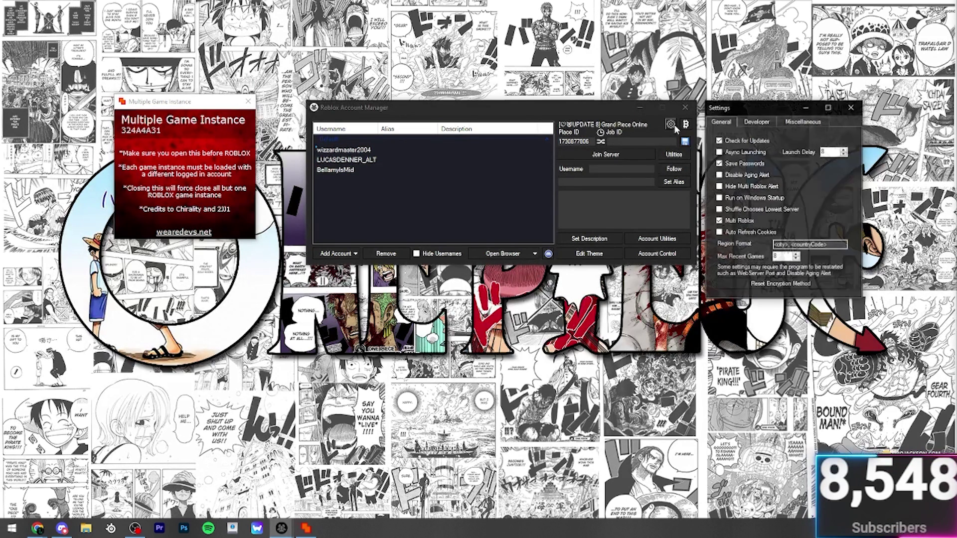
click(747, 123)
click(731, 120)
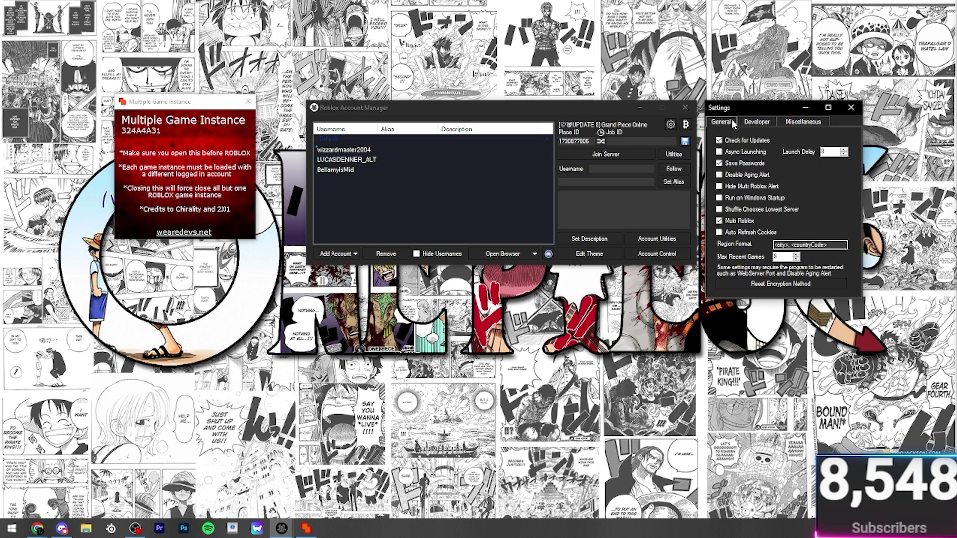
click(852, 110)
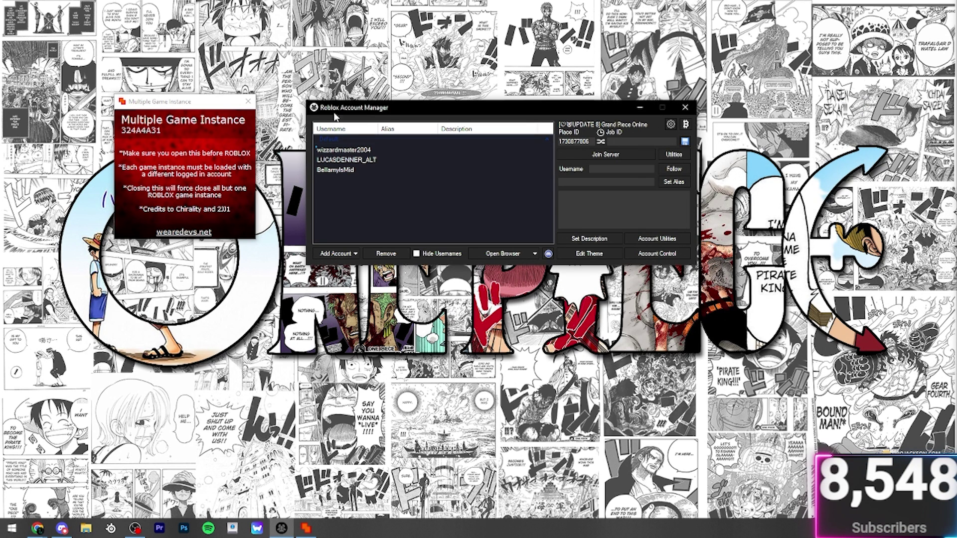
click(158, 100)
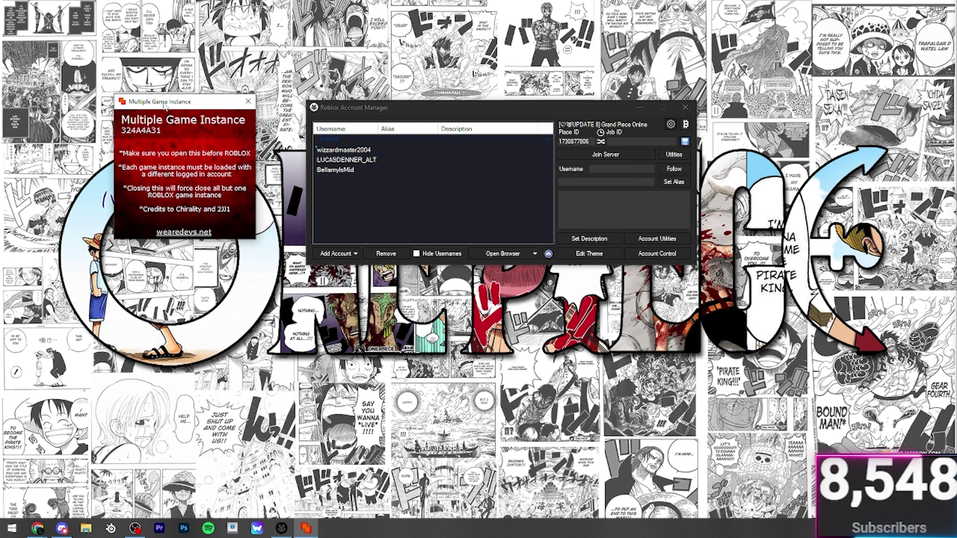
drag(159, 96, 150, 95)
drag(349, 110, 341, 108)
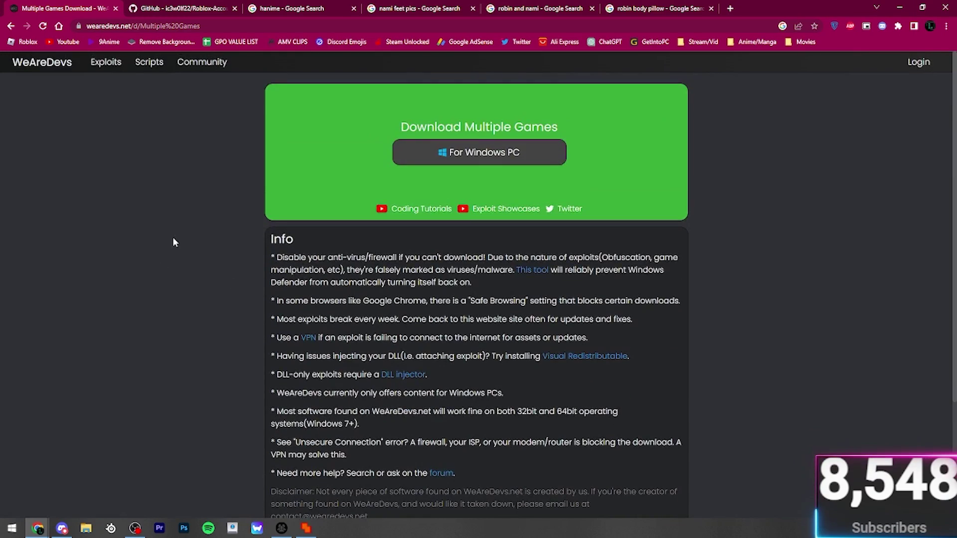
Step: Place the Multiple Game Instance window over its WeAreDevs download page and switch to the Roblox-Account-Manager GitHub page
click(140, 8)
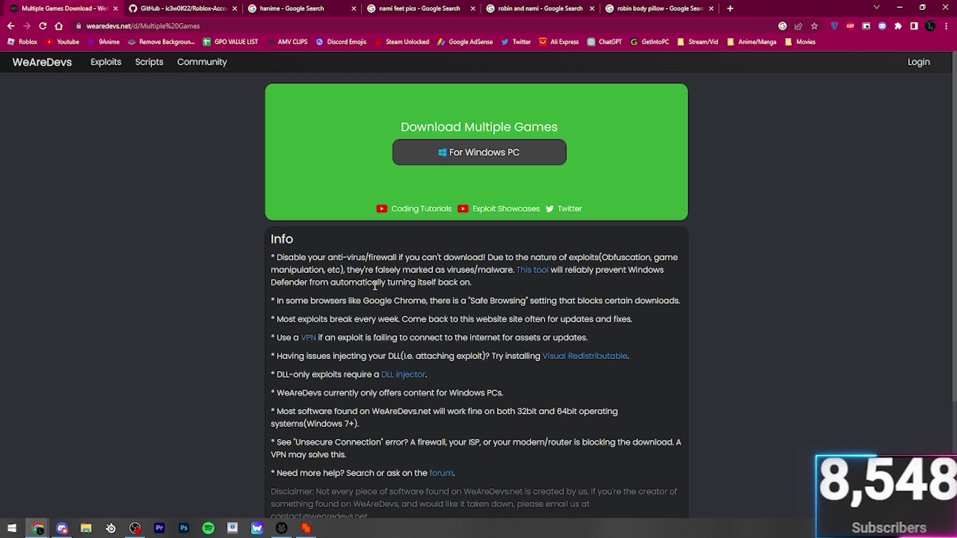
drag(133, 106, 203, 125)
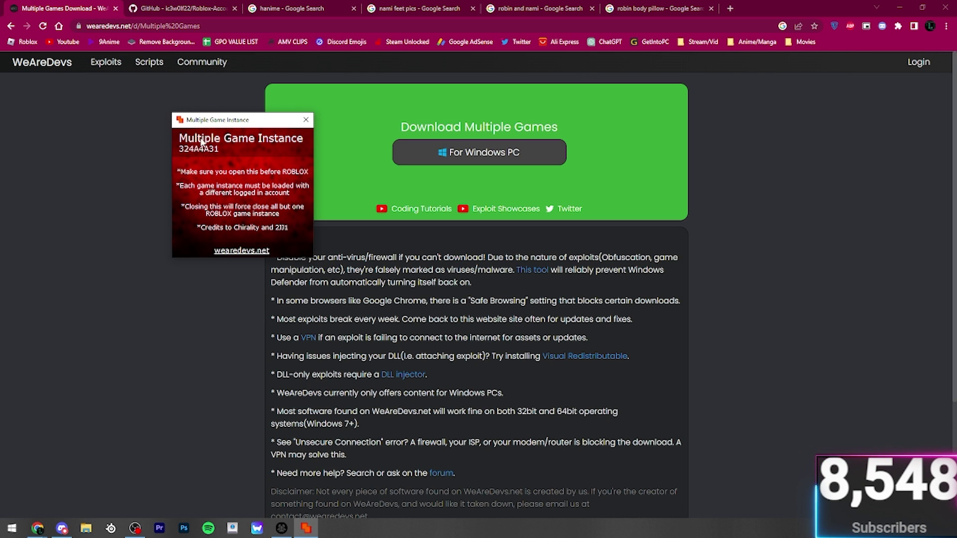
drag(205, 120, 256, 128)
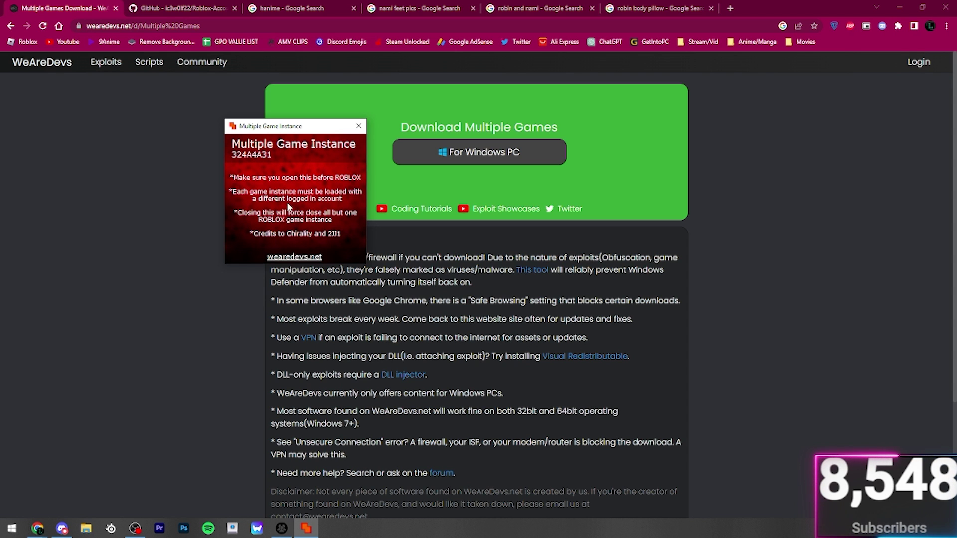
click(182, 8)
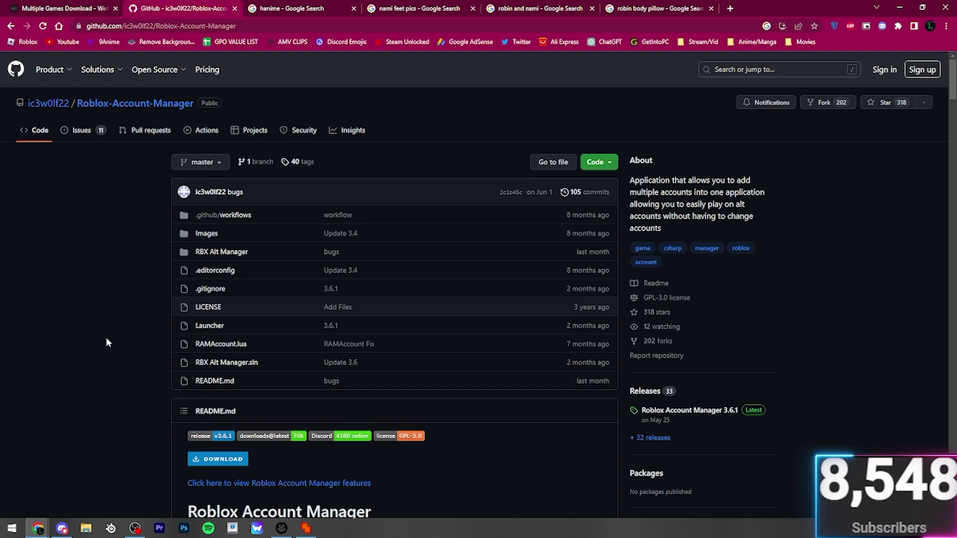
Step: Start adding an account in Roblox Account Manager, close the Roblox login window and return to the GitHub page
click(281, 529)
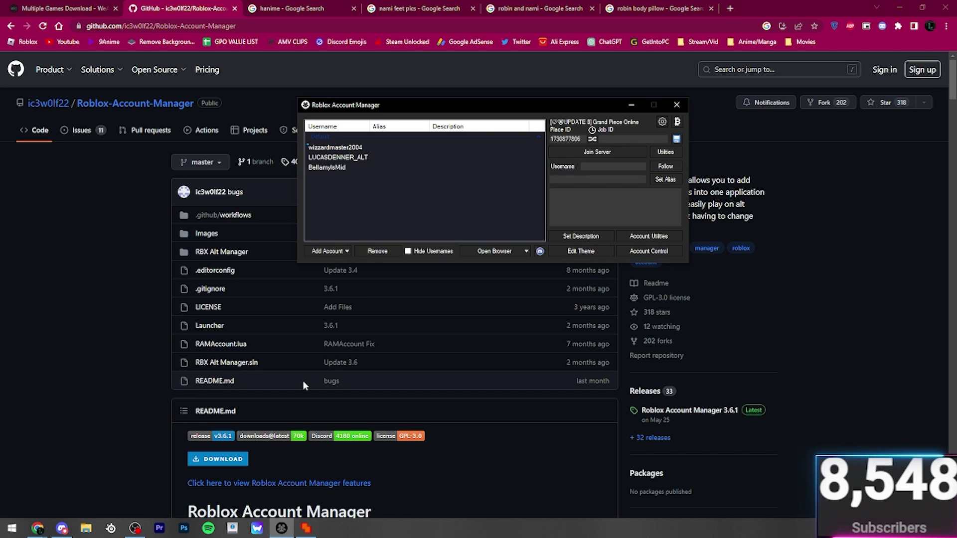
click(326, 252)
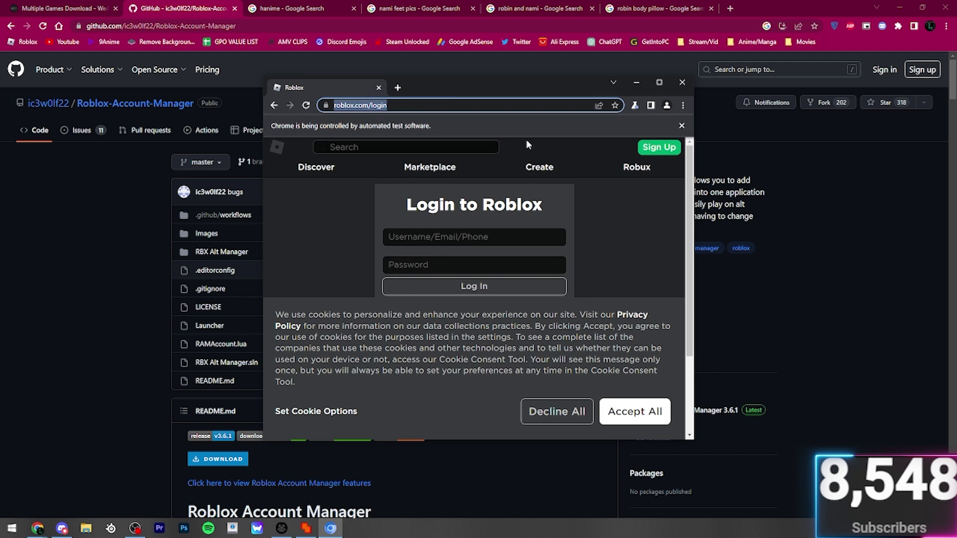
click(682, 82)
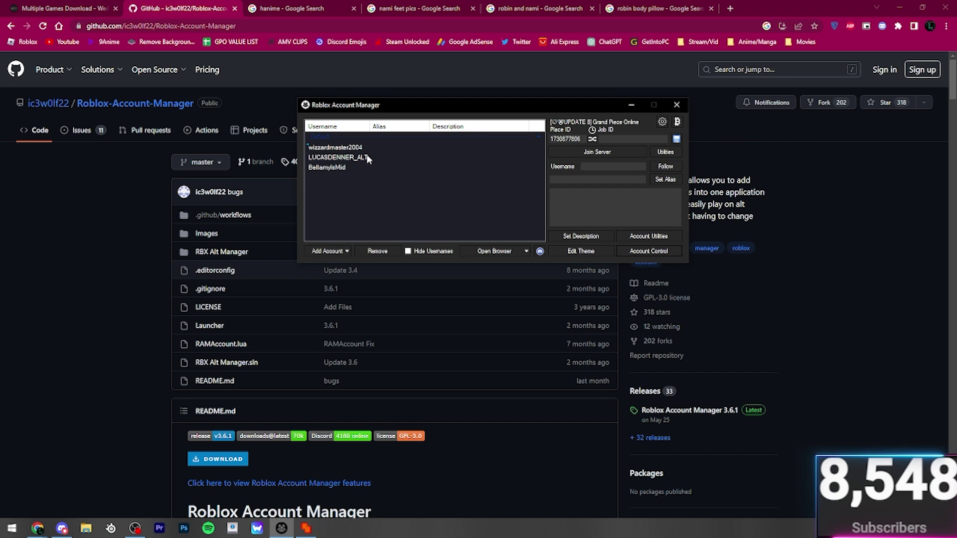
click(113, 213)
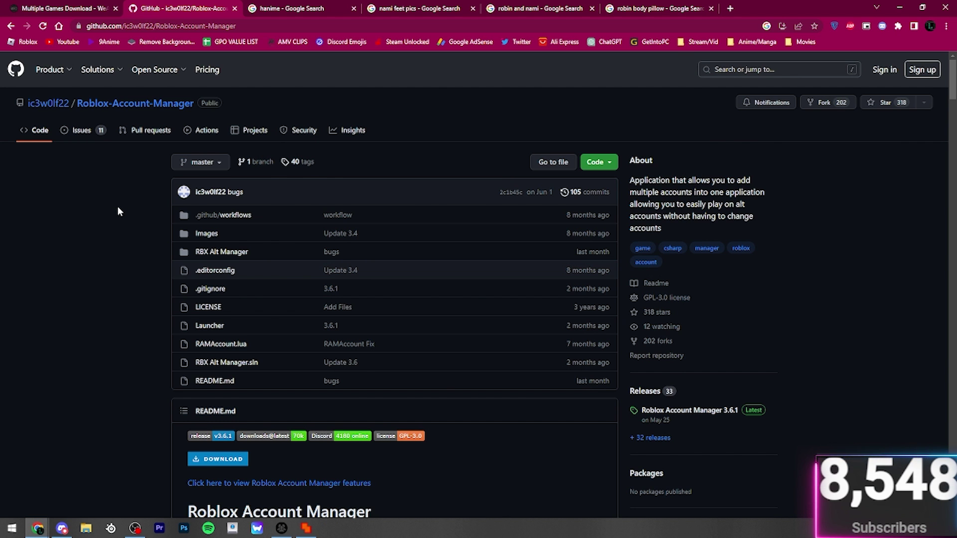
Step: Try to download Roblox.Account.Manager.3.6.1.zip from the repository's Releases page linked in the README
scroll(117, 212, down, 6)
scroll(115, 228, down, 4)
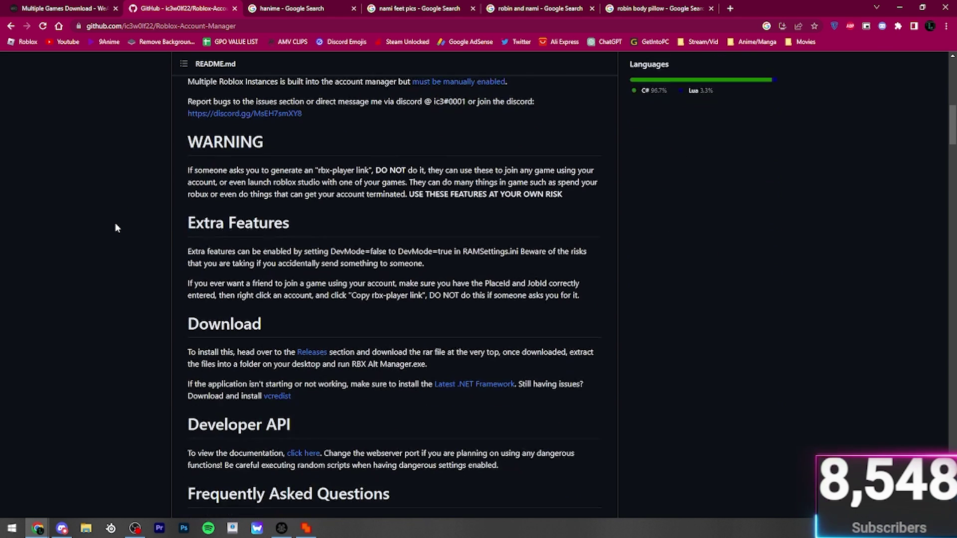
click(310, 347)
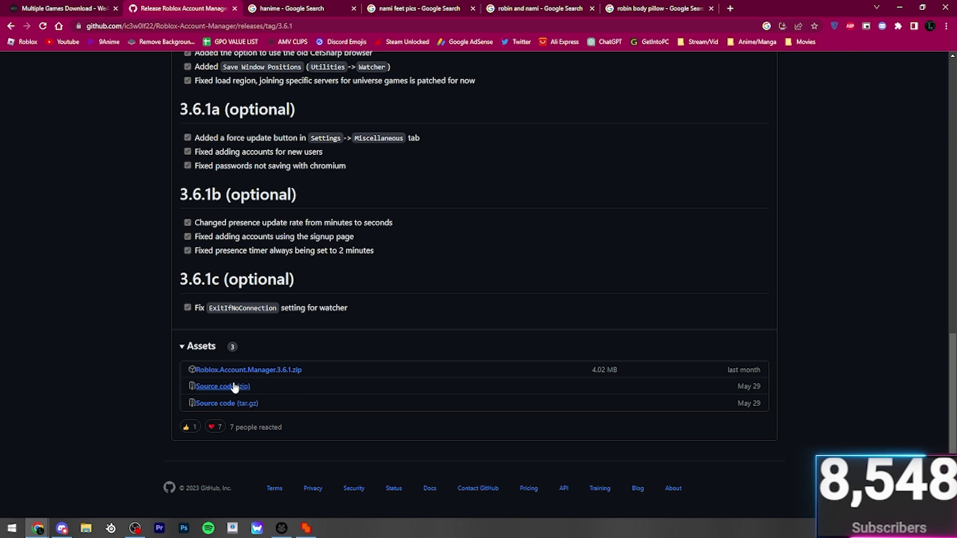
click(243, 372)
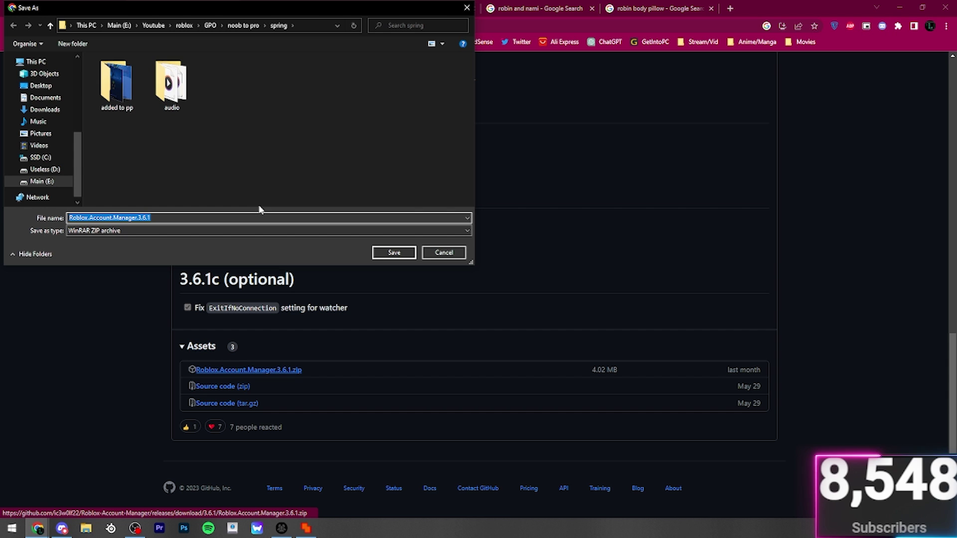
click(466, 7)
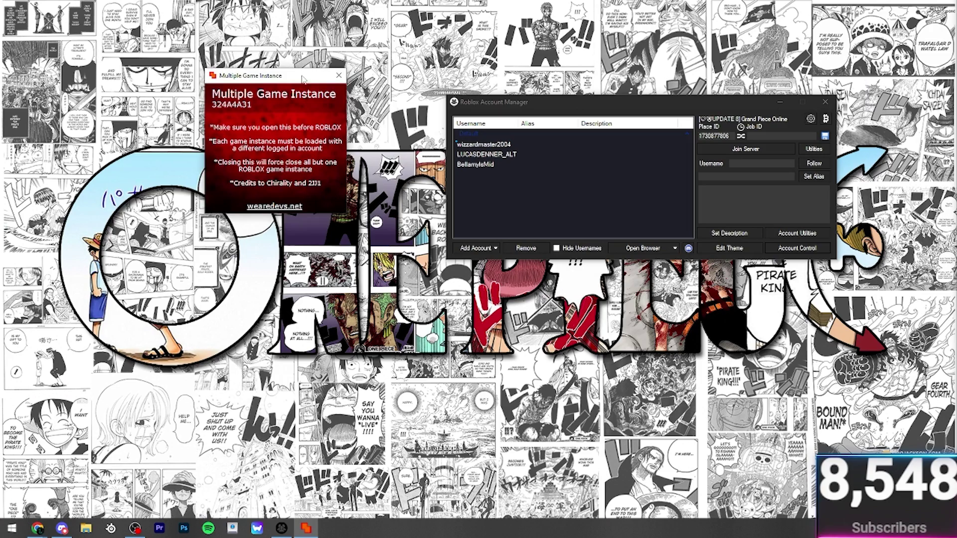
Step: Close Multiple Game Instance and reposition the Roblox Account Manager window on the desktop
click(339, 75)
drag(518, 108, 274, 106)
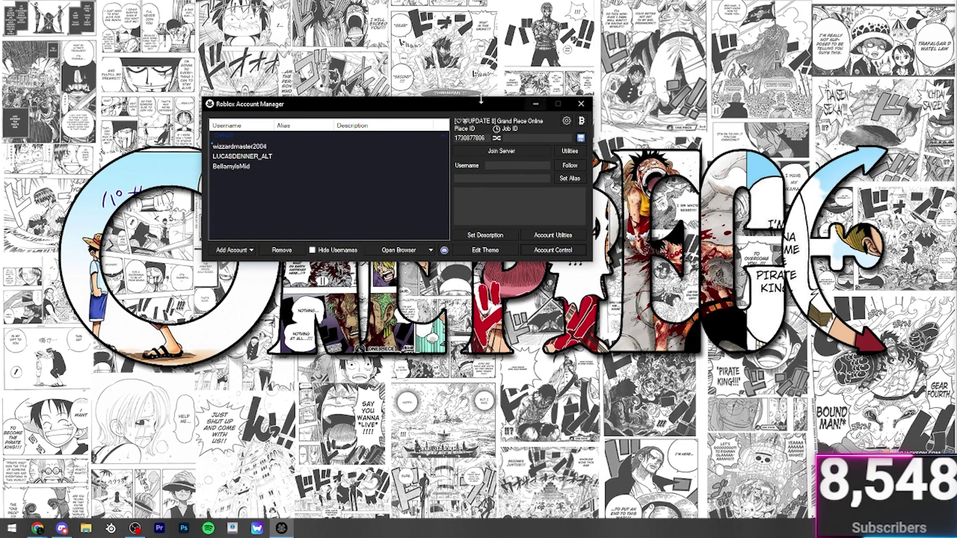
drag(439, 102, 432, 84)
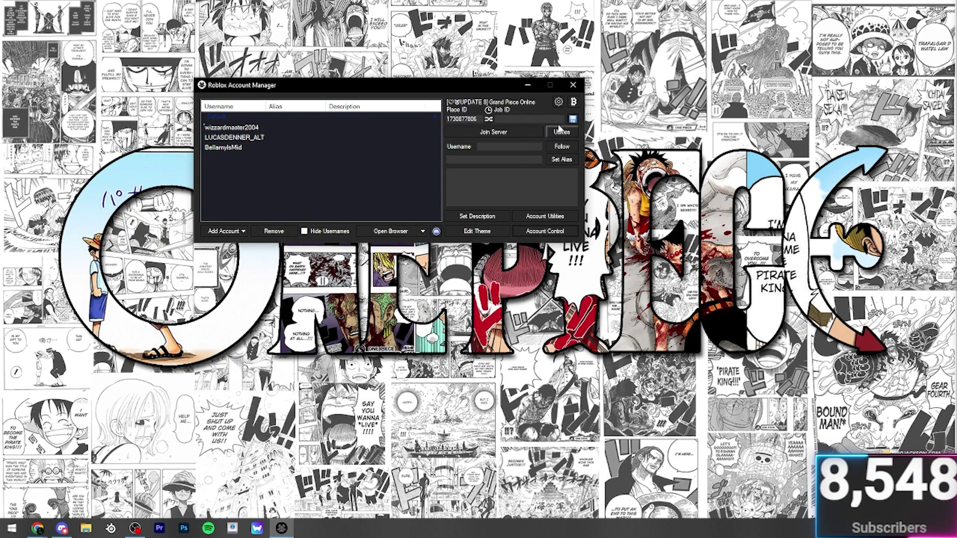
Step: Open the account manager settings and look through the General, Developer and Miscellaneous options
click(559, 102)
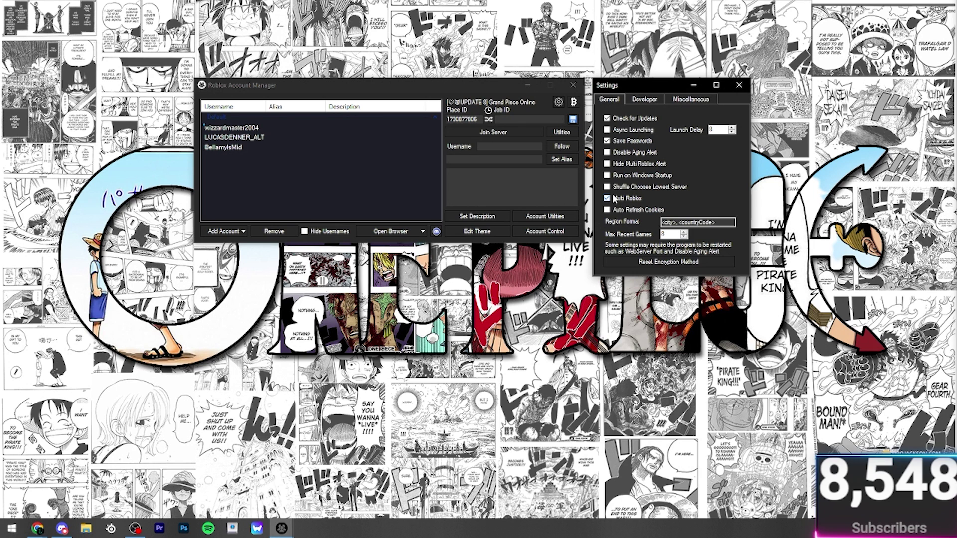
click(528, 147)
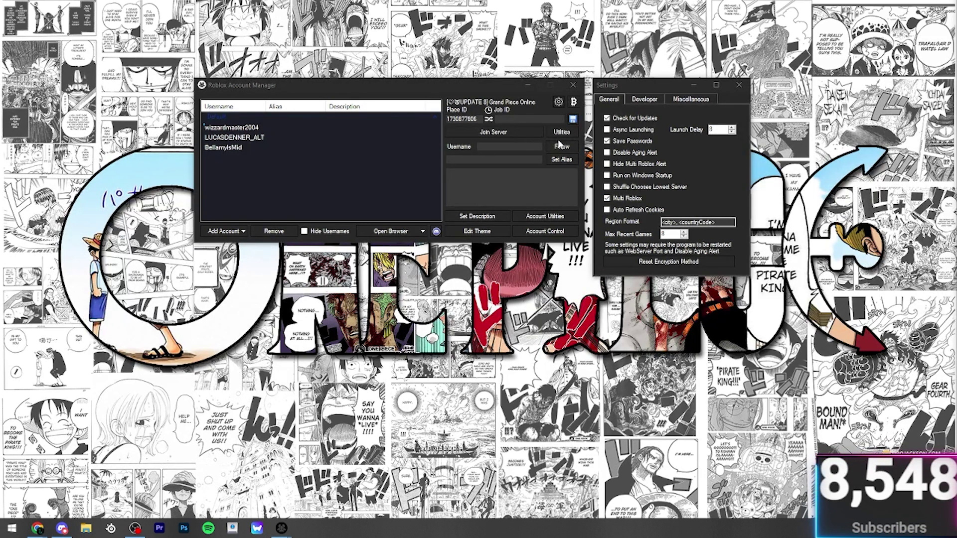
click(650, 98)
click(668, 100)
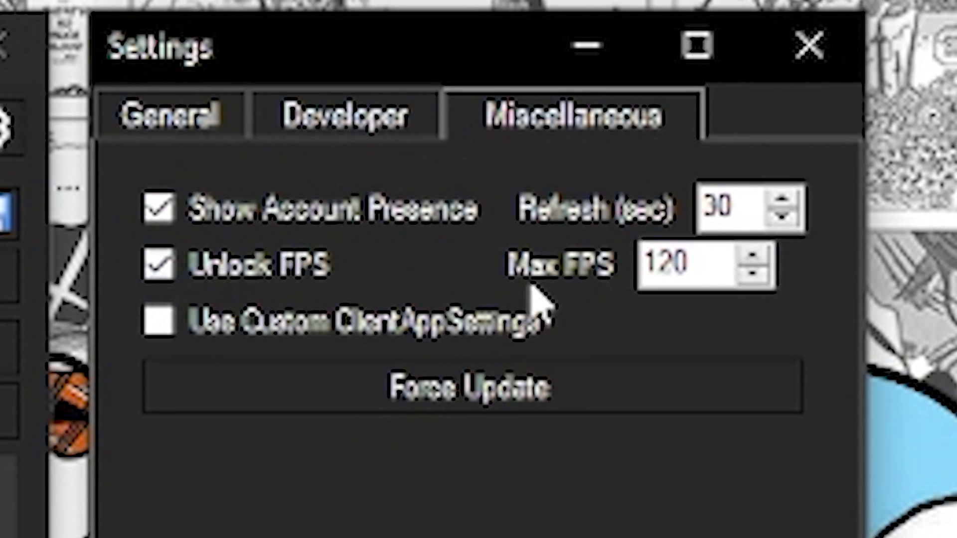
Step: Raise the Max FPS limit in the Miscellaneous settings and set it back to 120
click(762, 257)
click(762, 257)
click(762, 257)
click(765, 274)
click(765, 274)
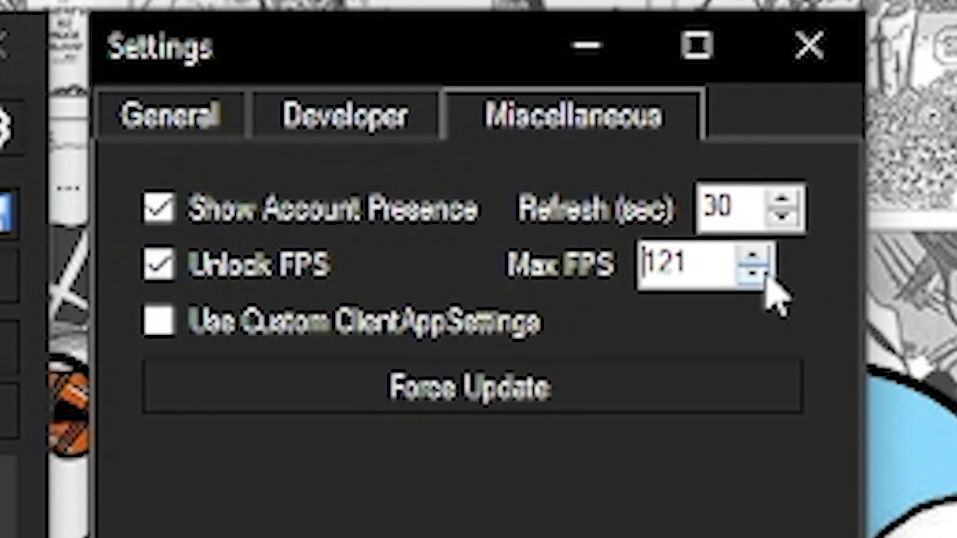
click(765, 274)
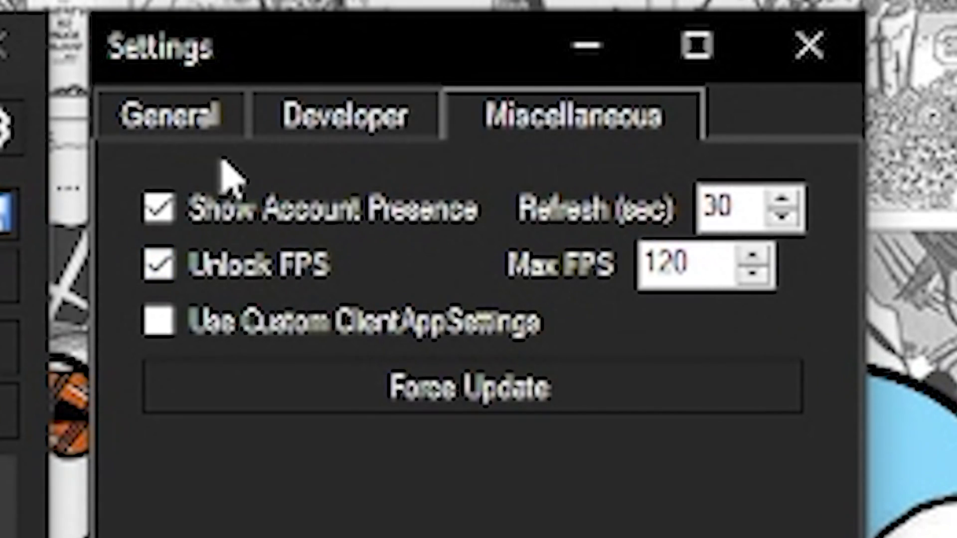
Step: Review the General settings, including Multi Roblox, and the Miscellaneous settings once more, and close the settings
click(171, 119)
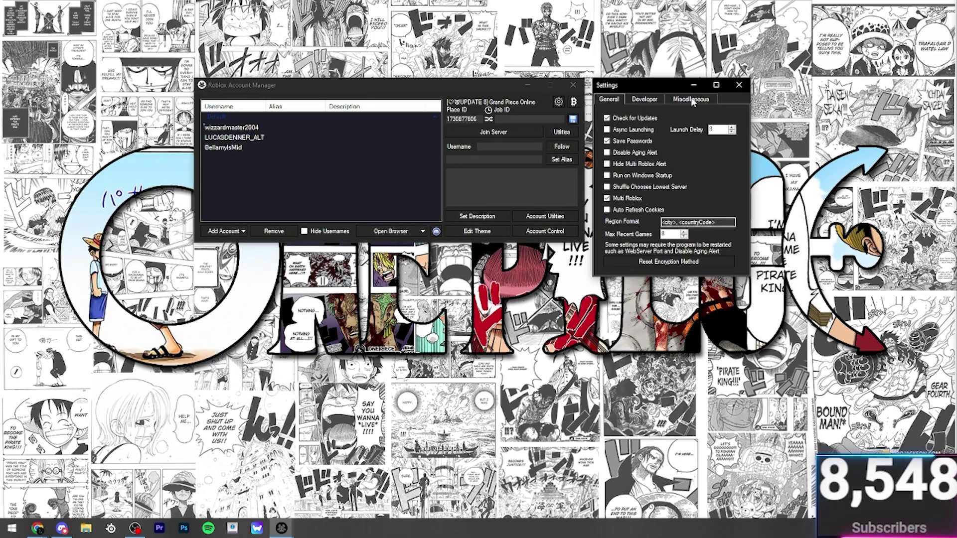
click(691, 100)
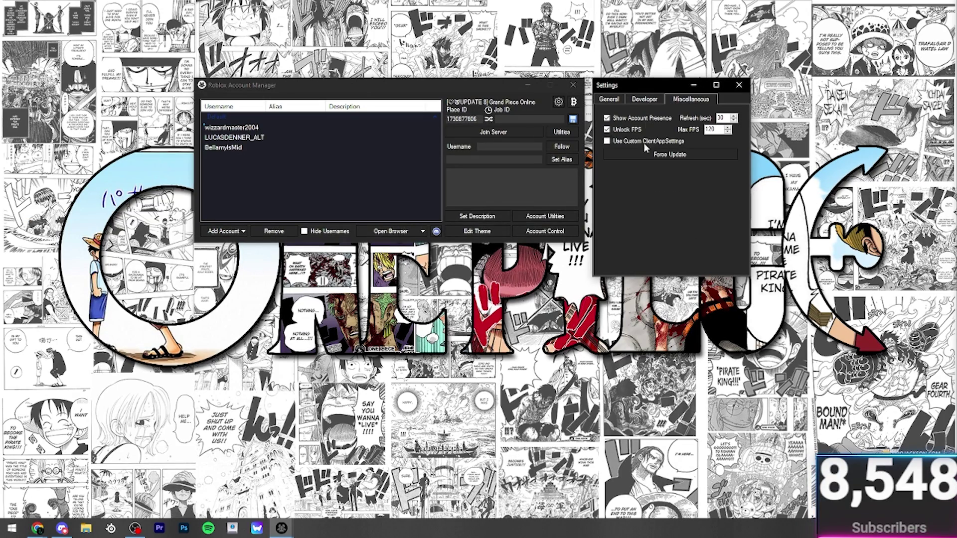
click(608, 100)
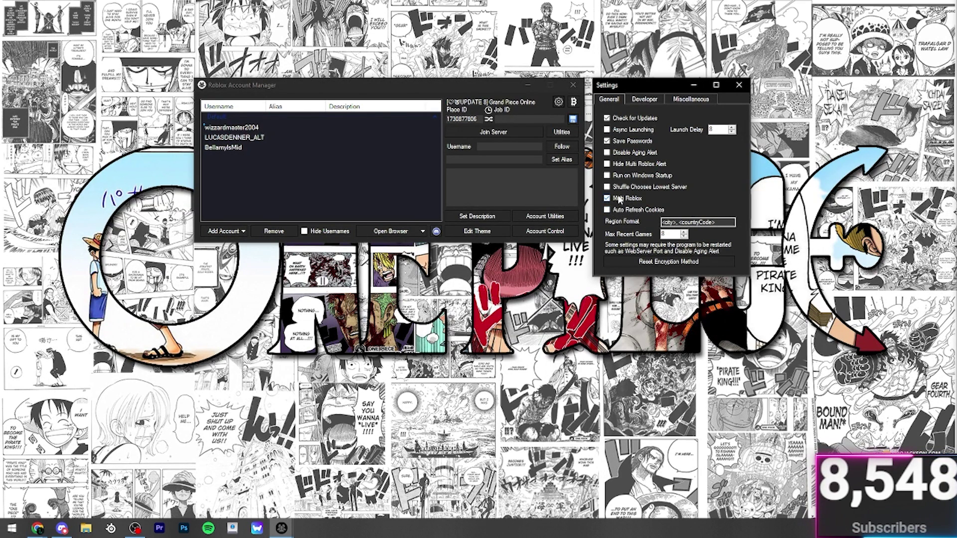
click(738, 85)
Step: Start adding a new account in Roblox Account Manager and accept all cookies on the Roblox login page
drag(245, 195, 205, 164)
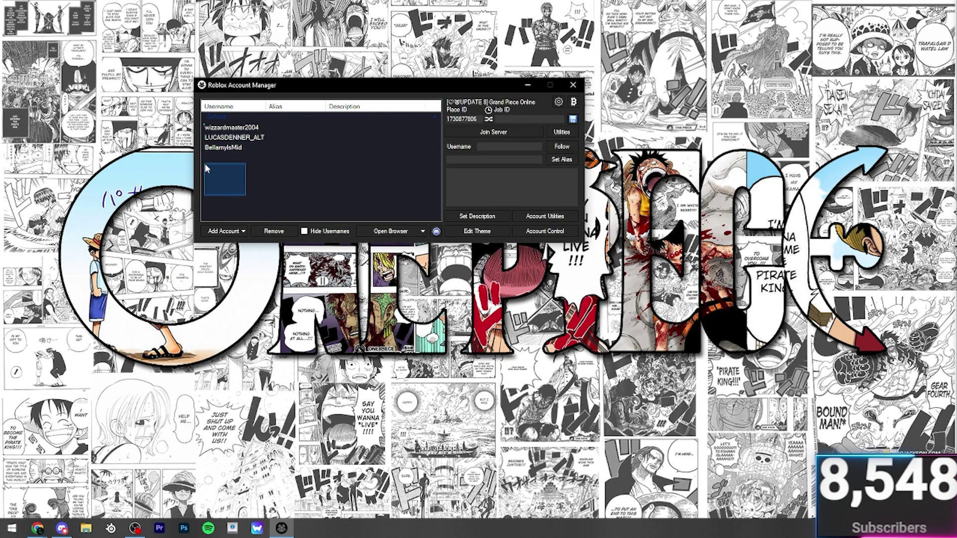
drag(276, 165, 229, 149)
click(232, 232)
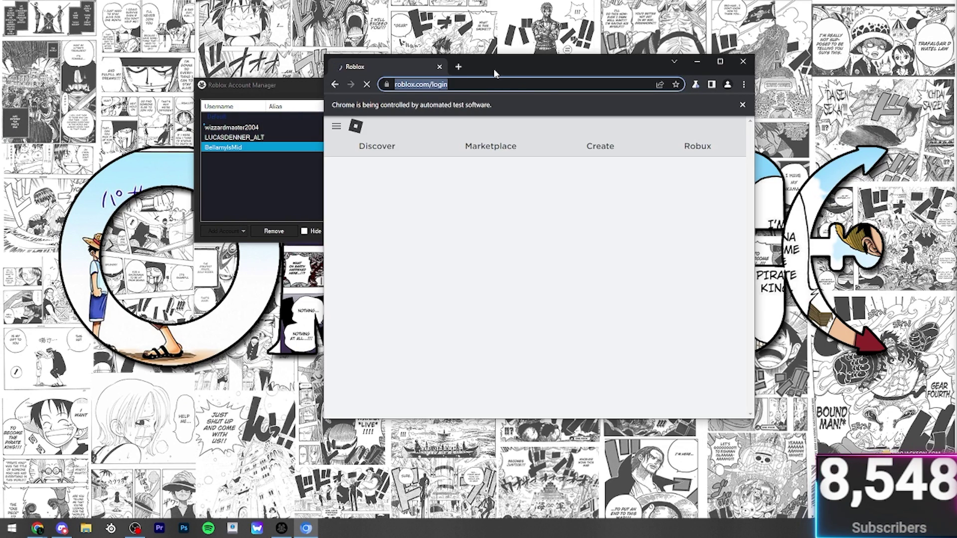
drag(493, 69, 422, 81)
click(641, 408)
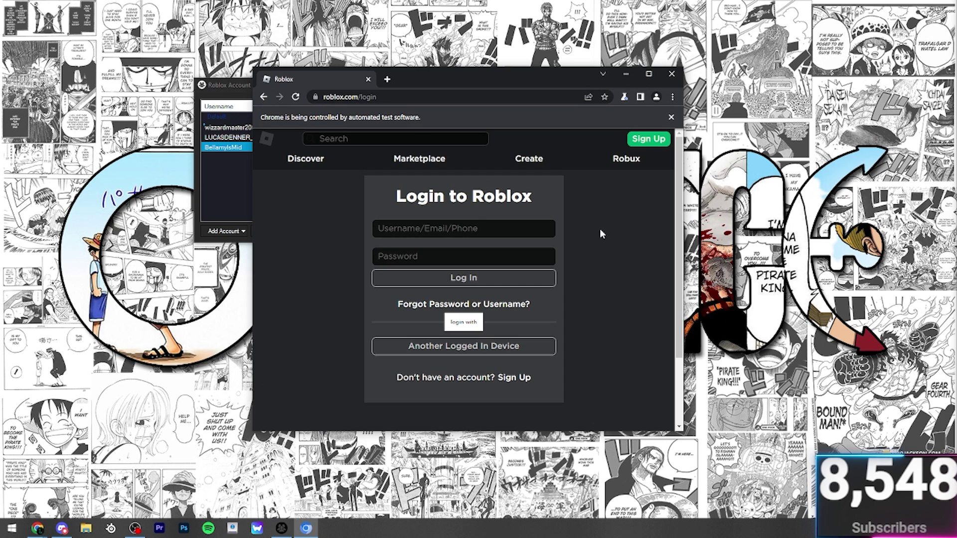
Step: Log in to Roblox with the new account's username and password, completing the animal-rotation verification puzzle to add it to the manager
click(474, 225)
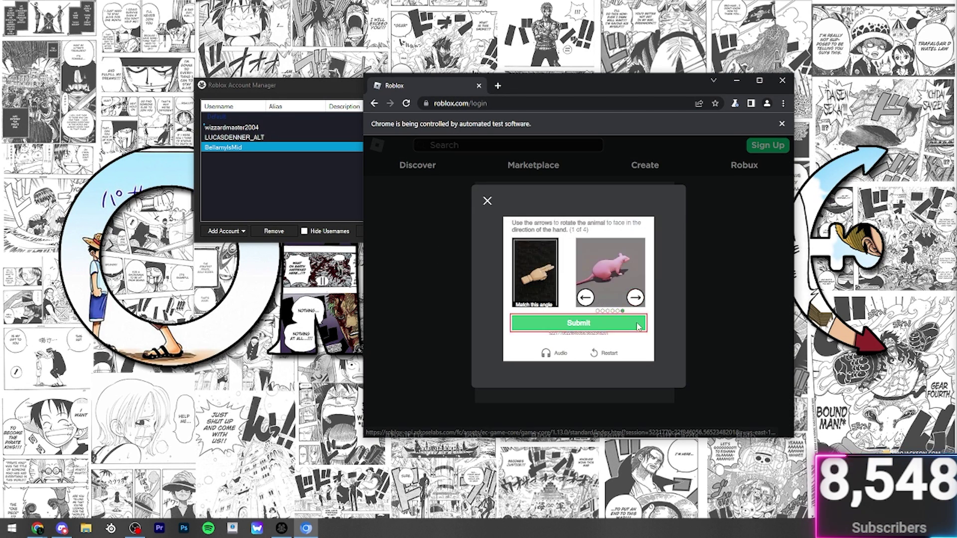
click(637, 326)
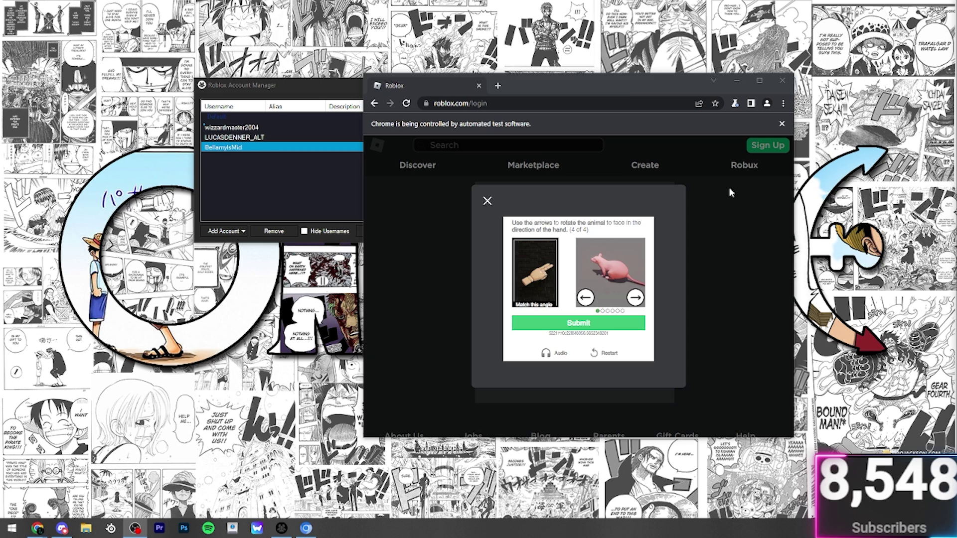
click(630, 324)
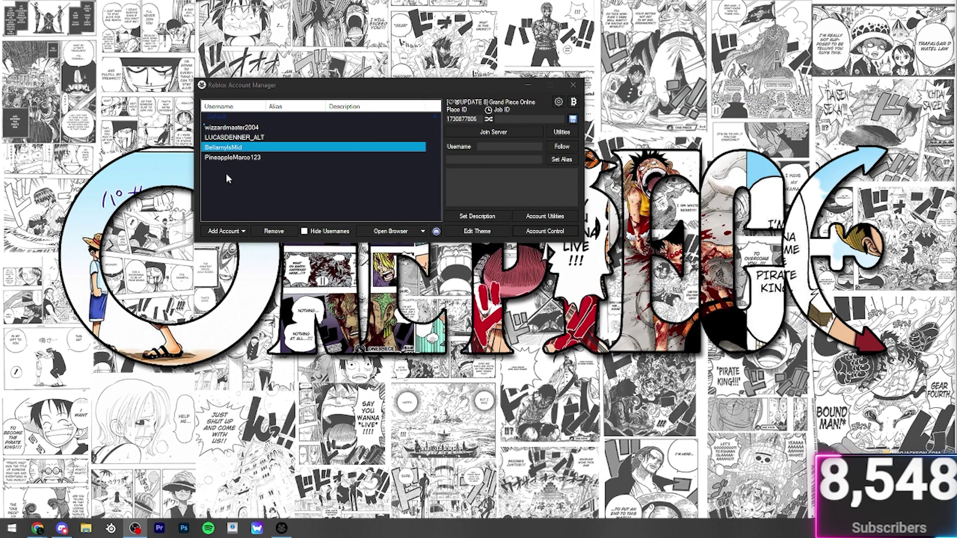
click(226, 173)
click(232, 158)
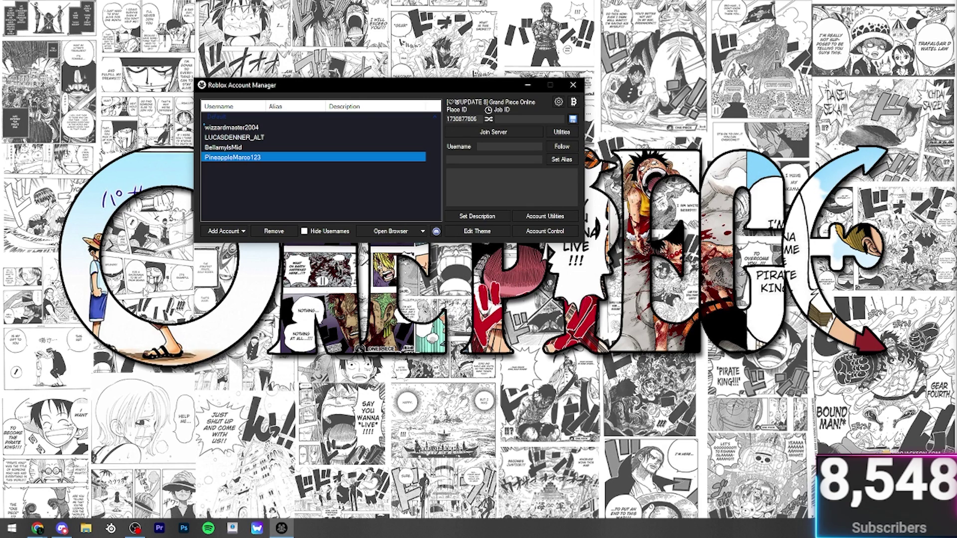
drag(251, 178, 212, 187)
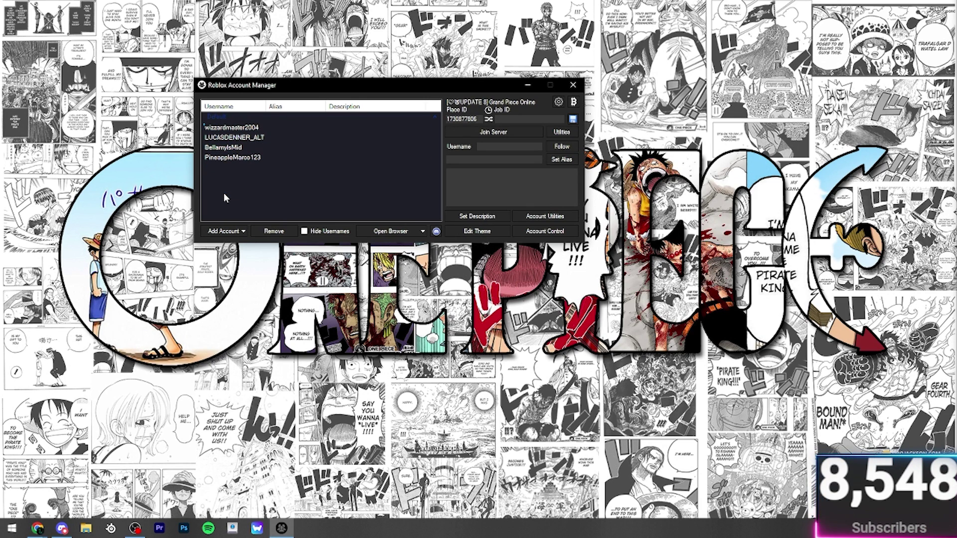
mouse_move(37, 528)
click(158, 480)
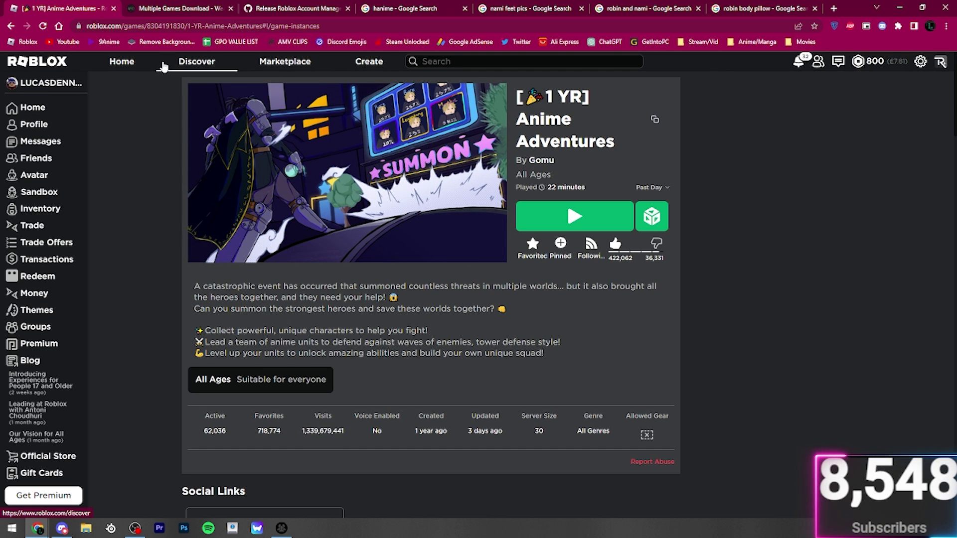
click(164, 28)
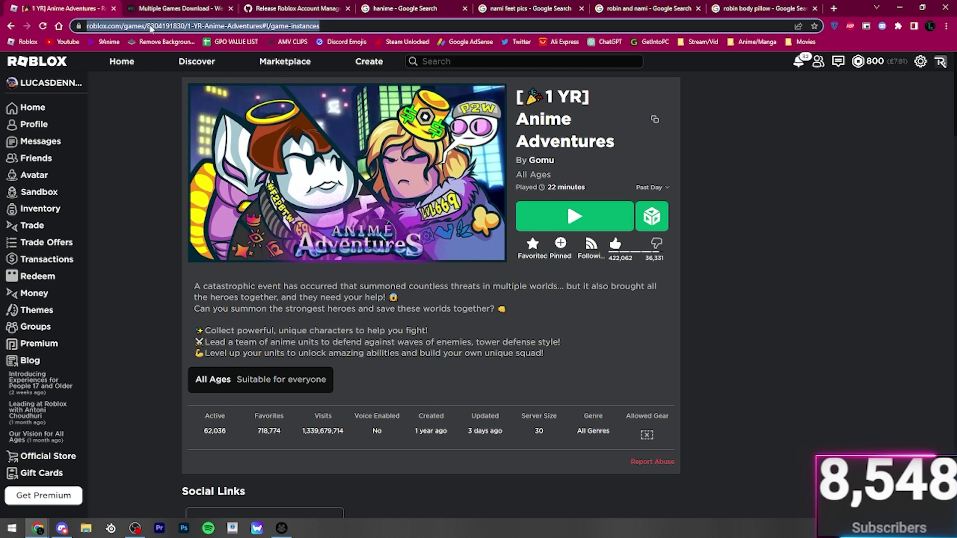
click(199, 25)
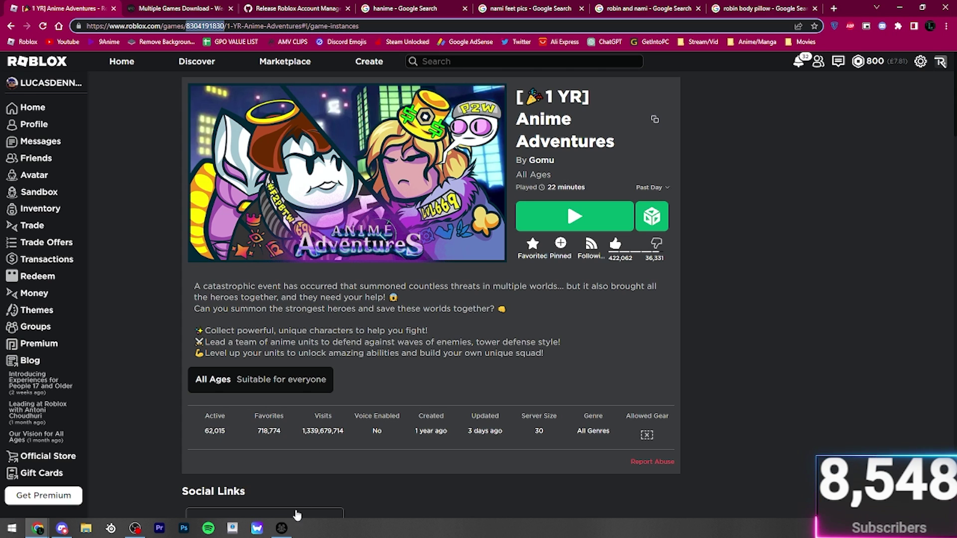
click(286, 532)
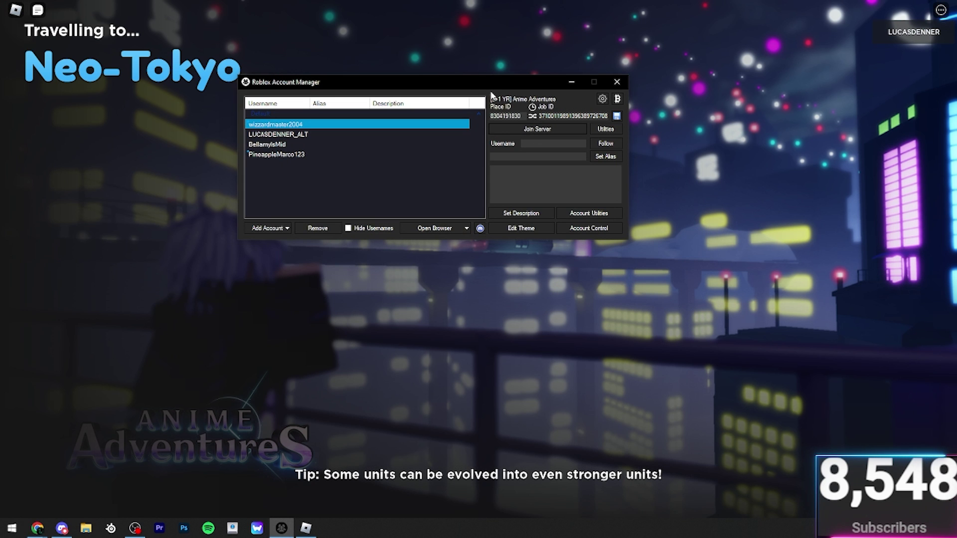
Step: Review the Anime Adventures private server configuration in Chrome and compare the private server link's code with the account manager's Job ID
drag(480, 85, 486, 86)
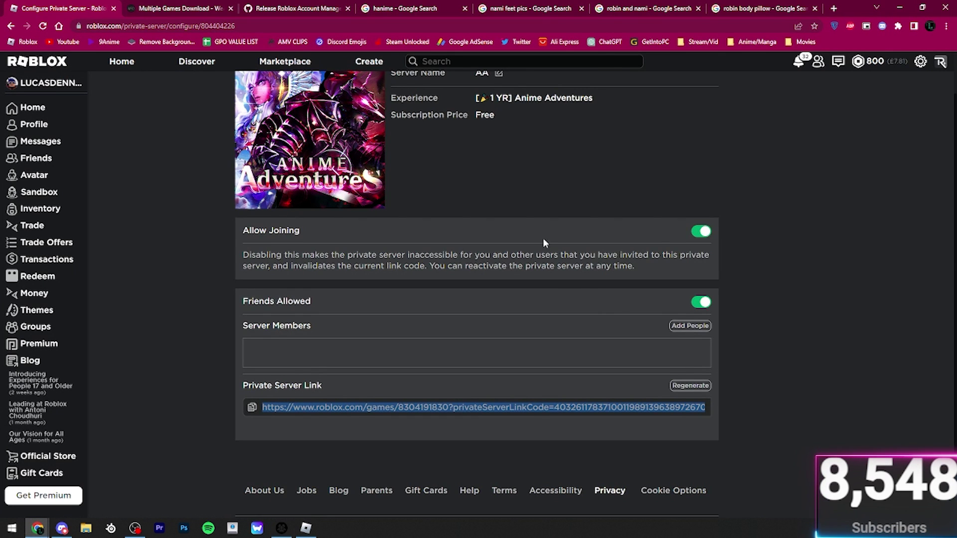
scroll(543, 243, up, 1)
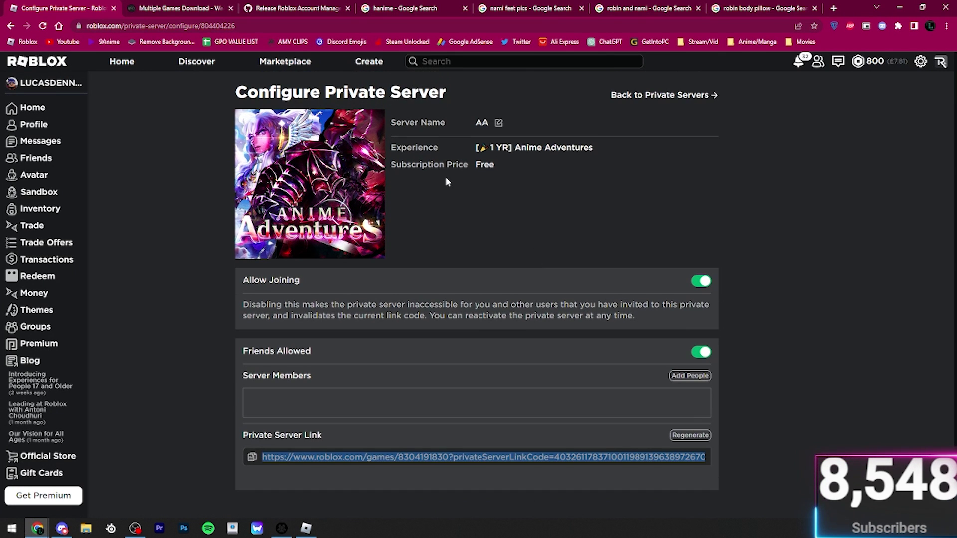
click(483, 231)
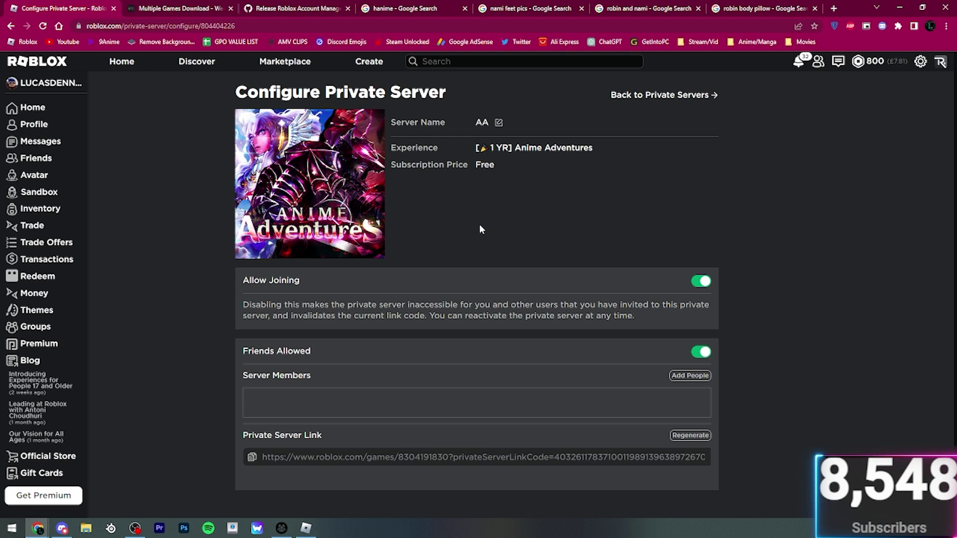
scroll(468, 314, down, 2)
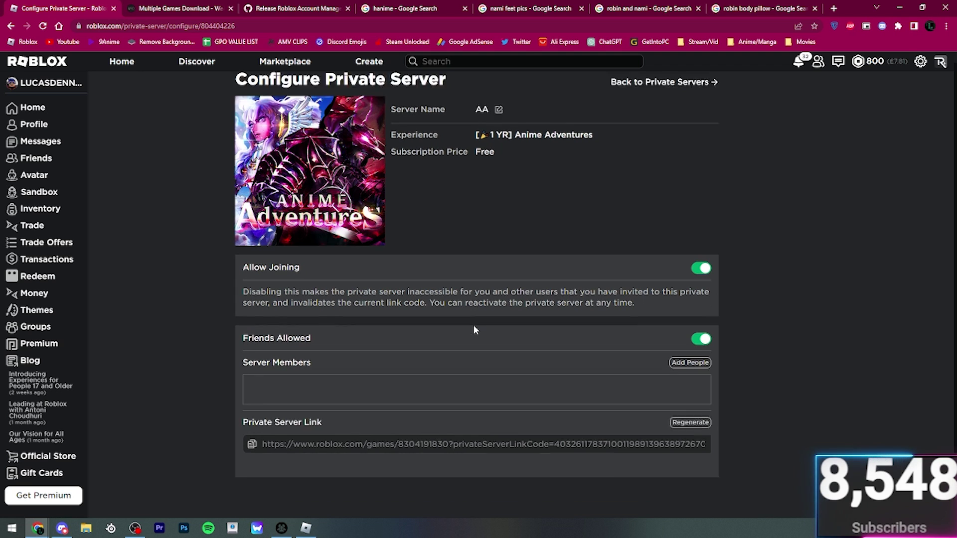
double_click(560, 372)
triple_click(559, 372)
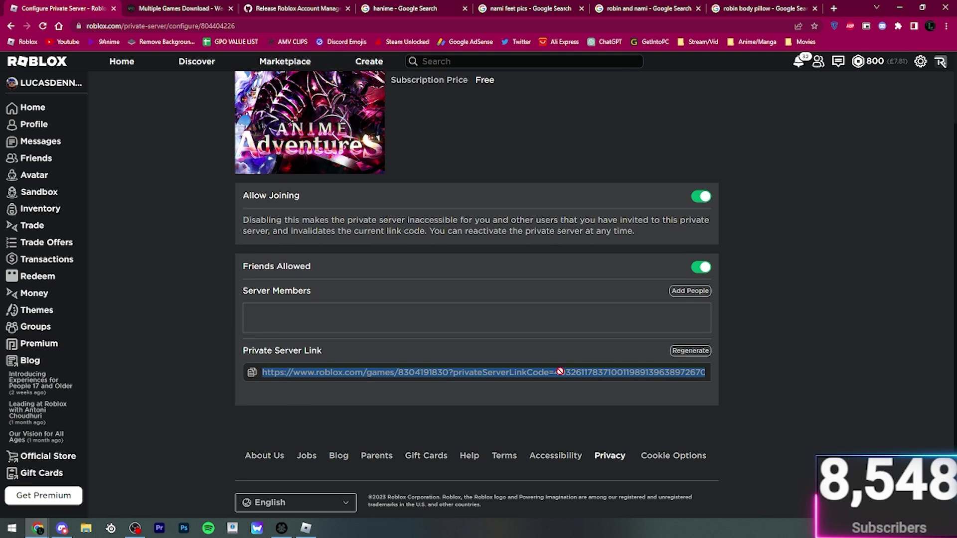
drag(524, 372, 465, 364)
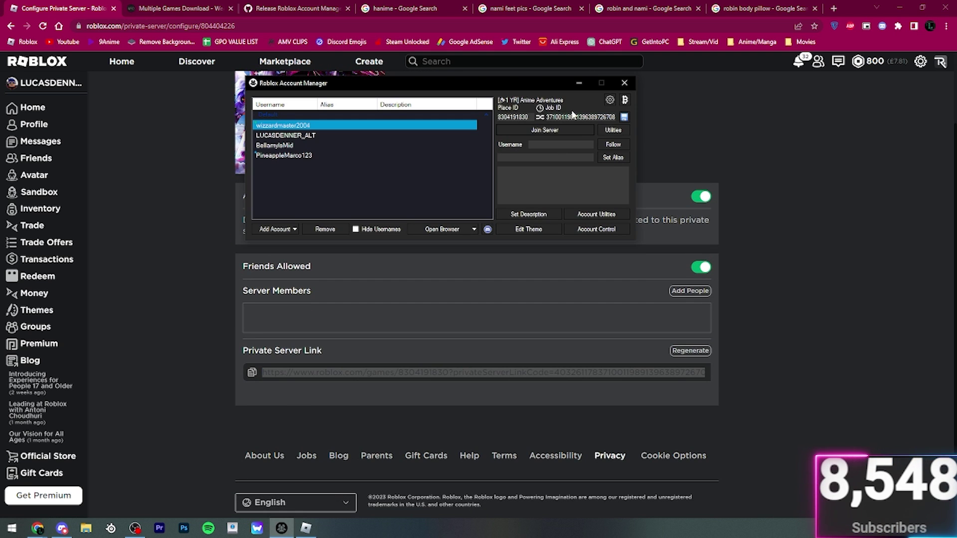
drag(573, 115, 577, 116)
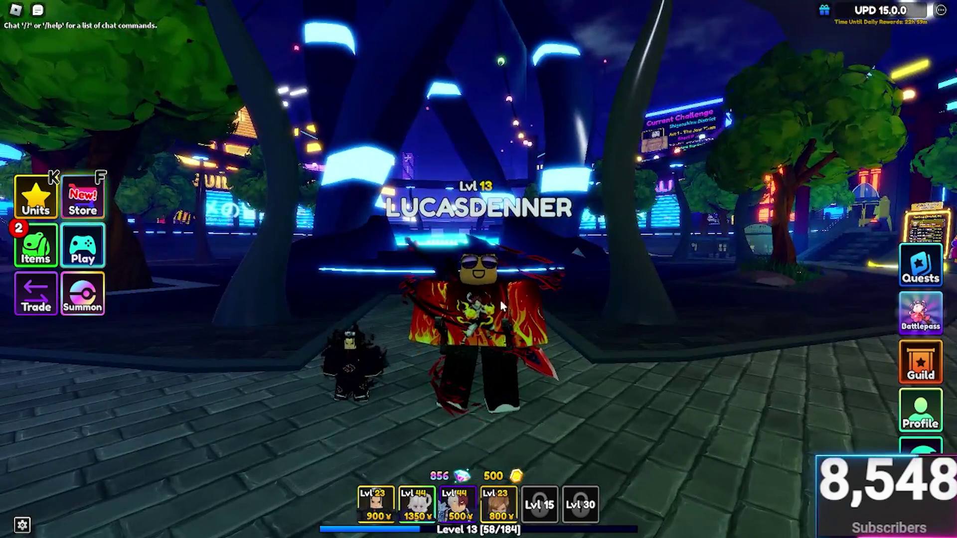
Step: Return to Roblox Account Manager and join the Anime Adventures private server with the account ending in _ALT
key(alt+Tab)
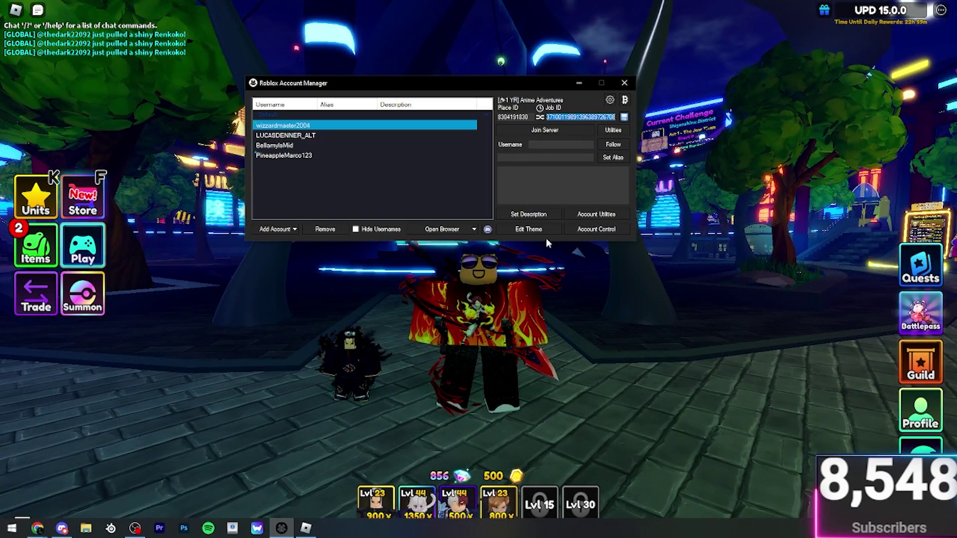
click(287, 136)
click(550, 130)
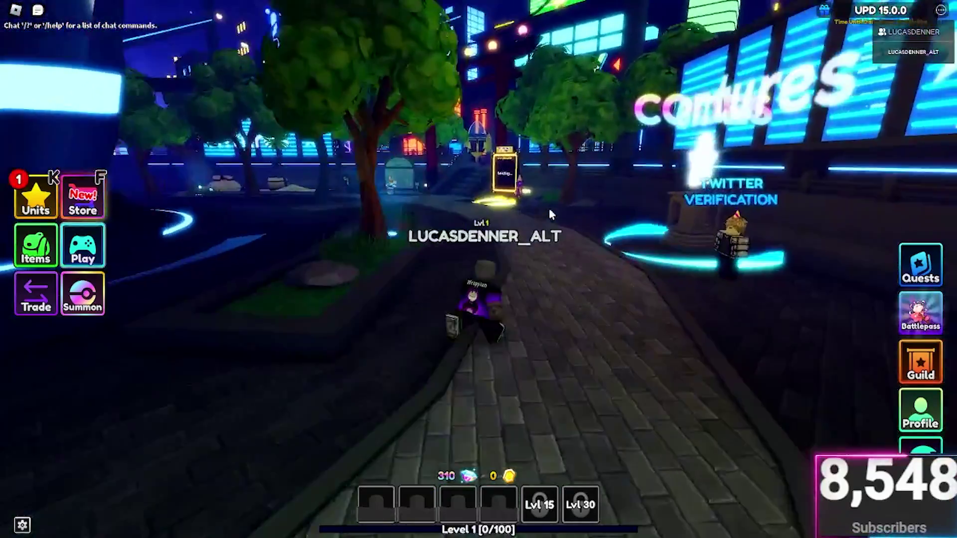
Step: Walk the alt account's character around the central plaza to the main account's character near Infinity Castle
key(w)
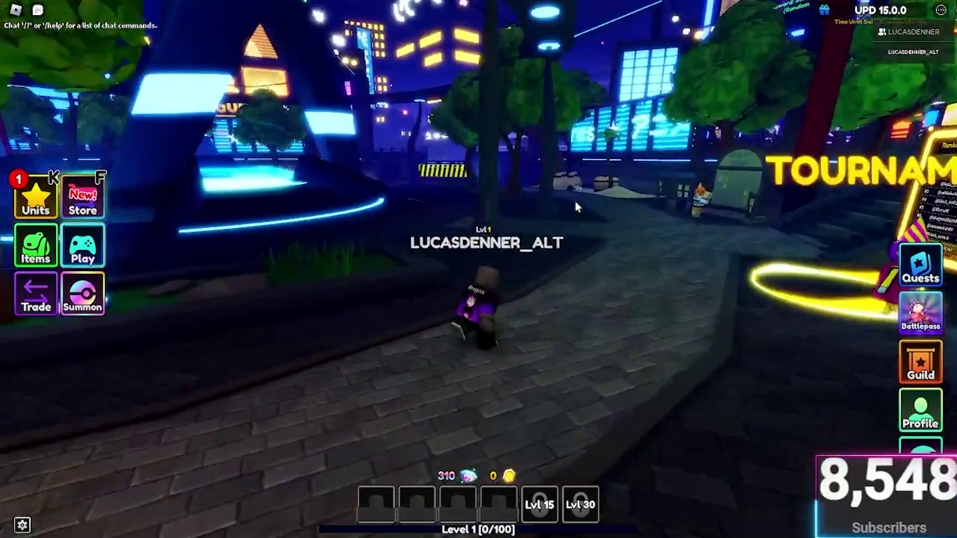
key(d)
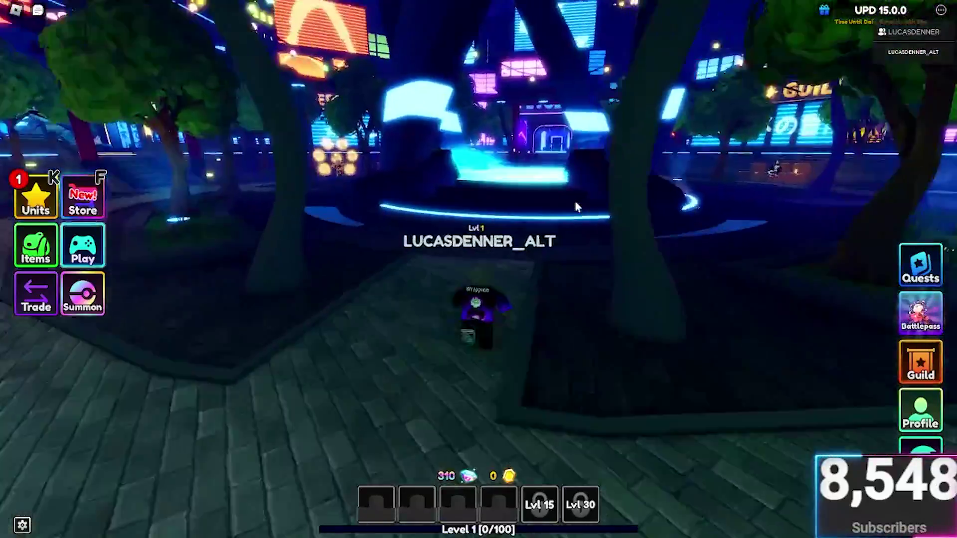
key(w)
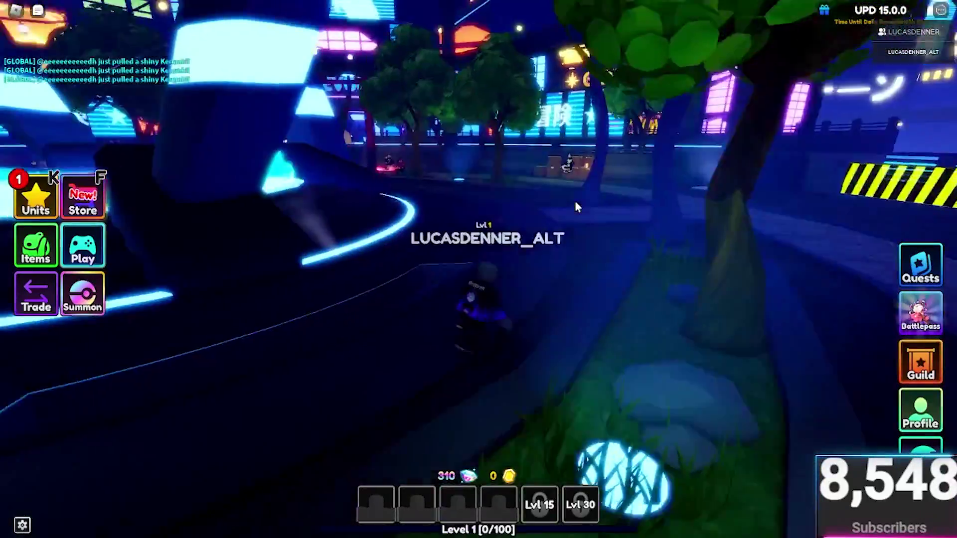
key(w)
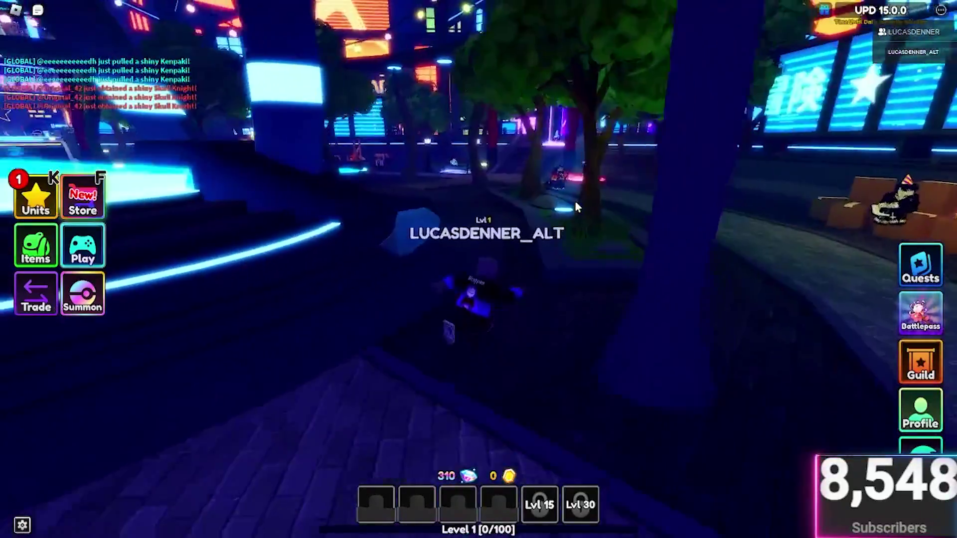
key(w)
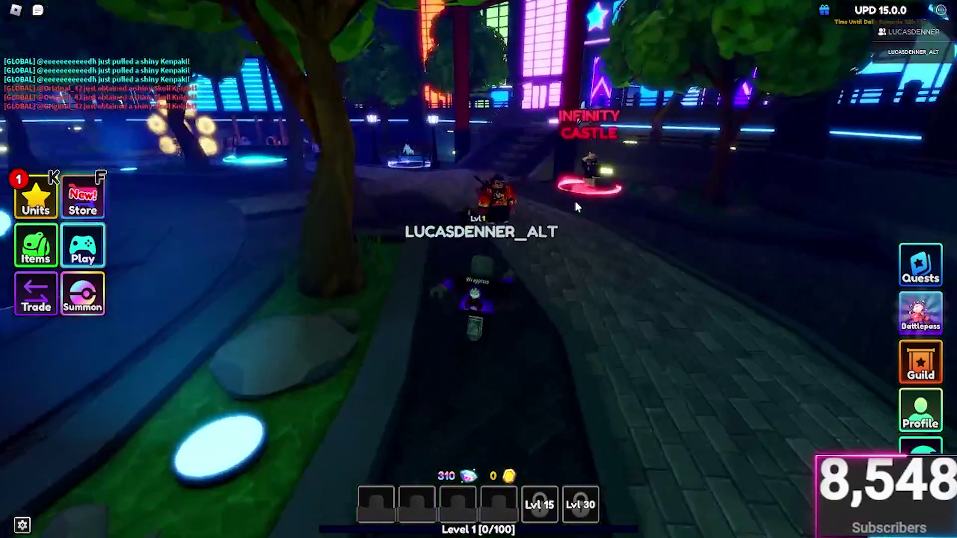
key(s)
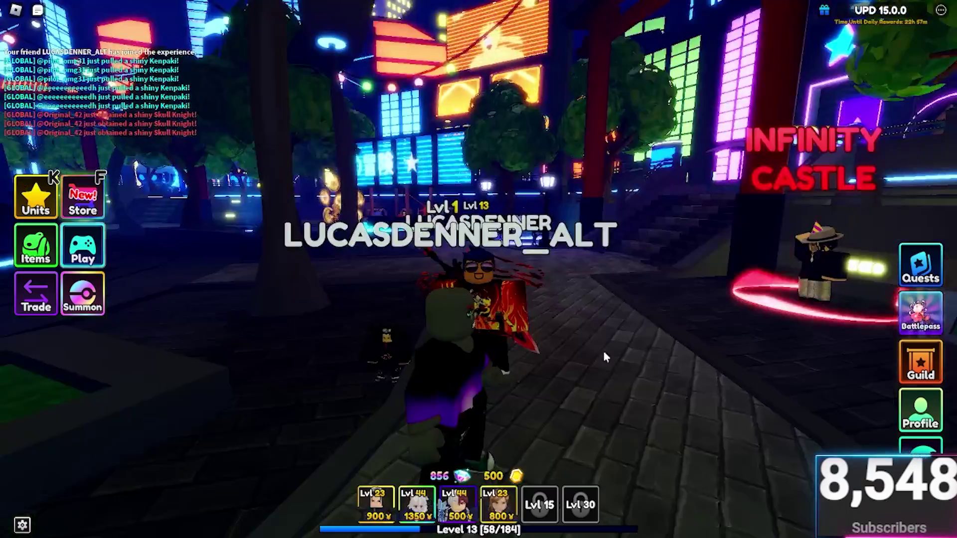
Step: Move the main account's character around the alt character in the other Roblox instance
key(w)
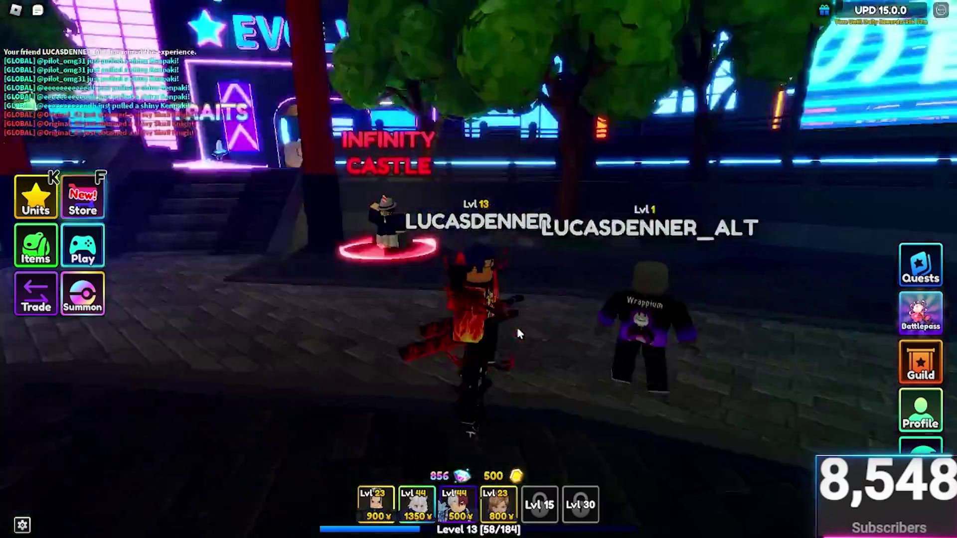
key(w)
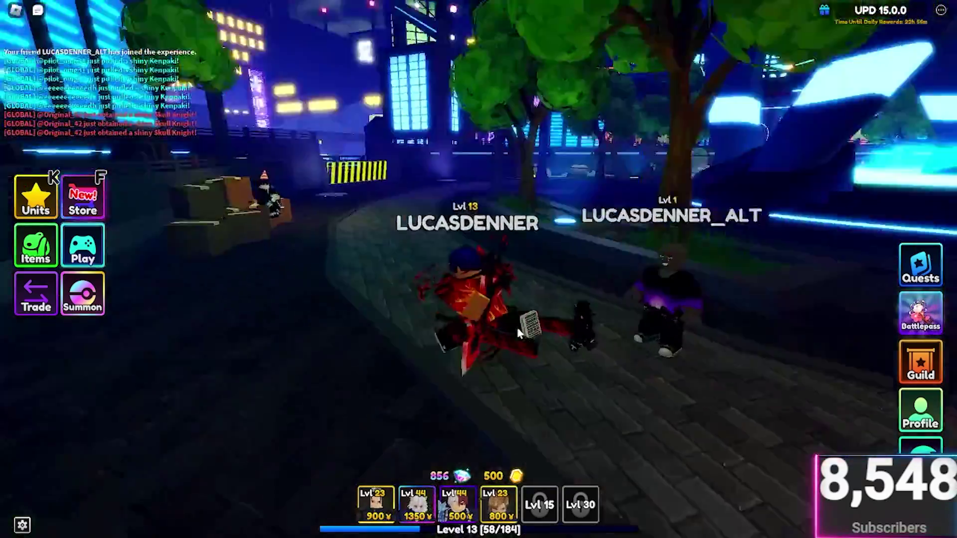
key(w)
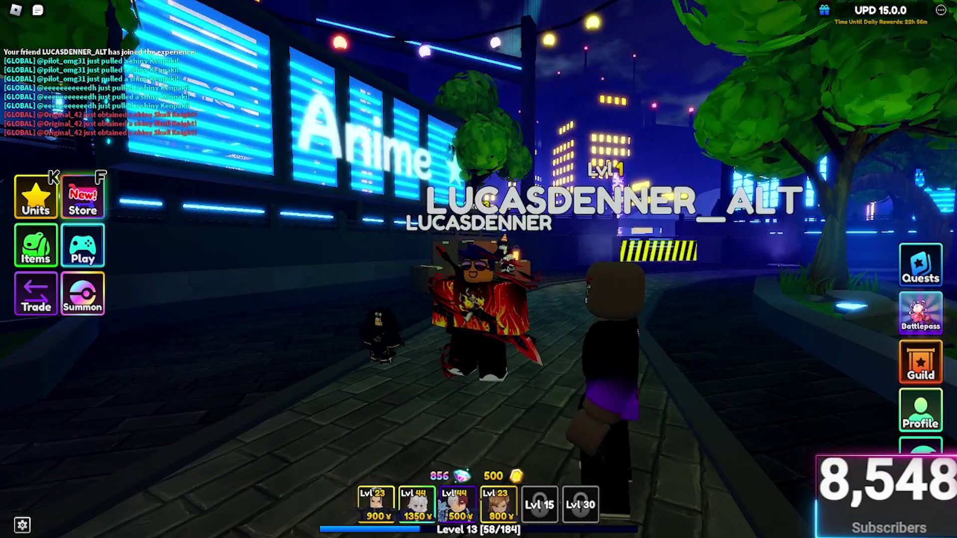
Step: Bring up Roblox Account Manager, select each of the last two accounts in turn, and minimize the manager
key(alt+Tab)
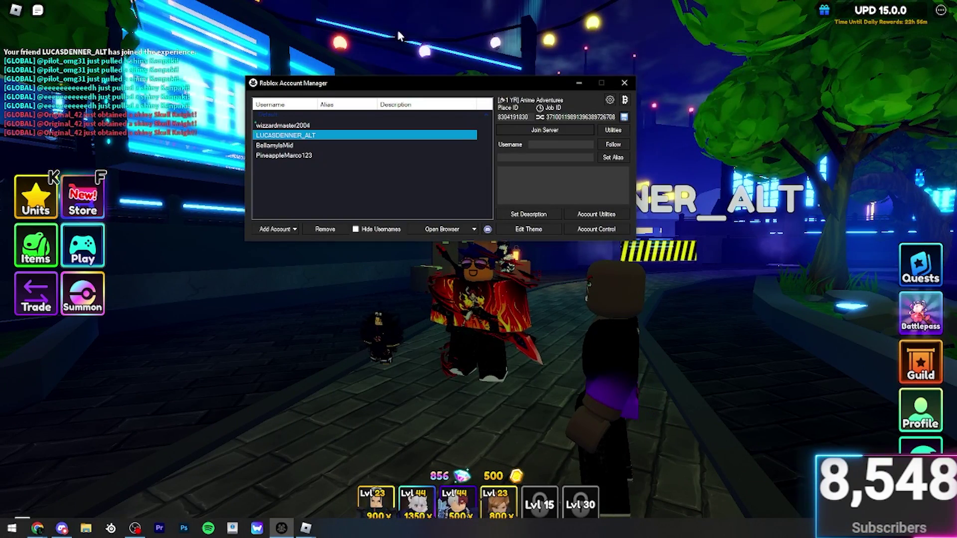
mouse_move(319, 89)
mouse_down()
mouse_move(405, 89)
mouse_move(315, 88)
mouse_move(326, 88)
mouse_up()
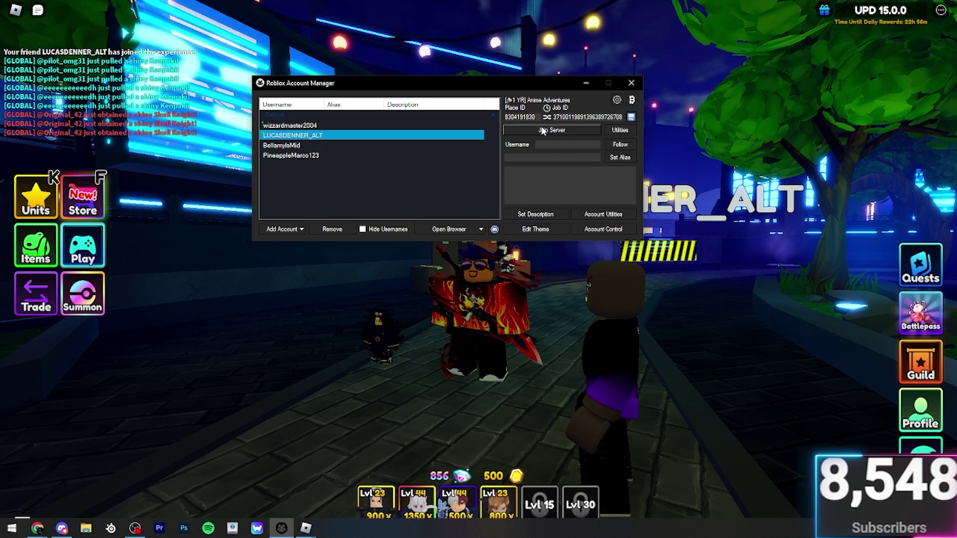
click(291, 156)
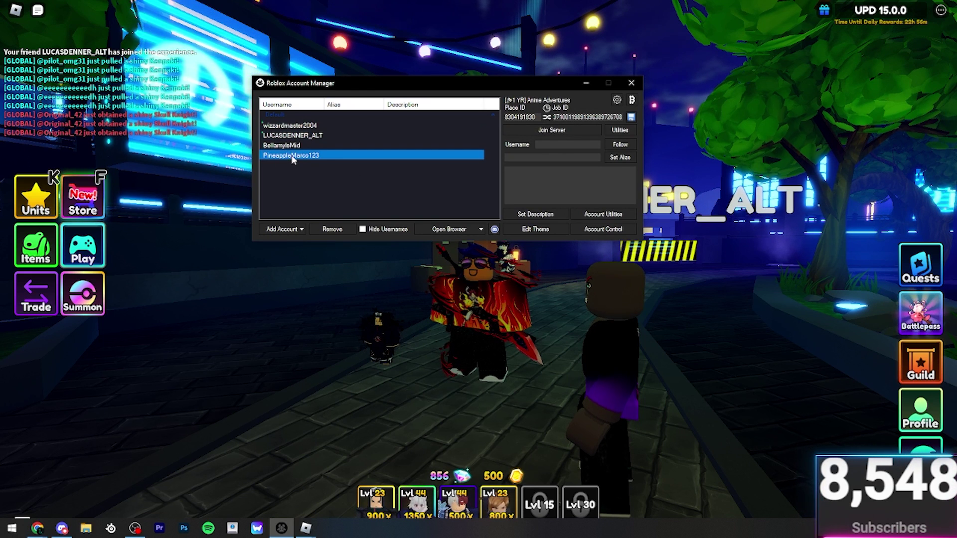
click(302, 145)
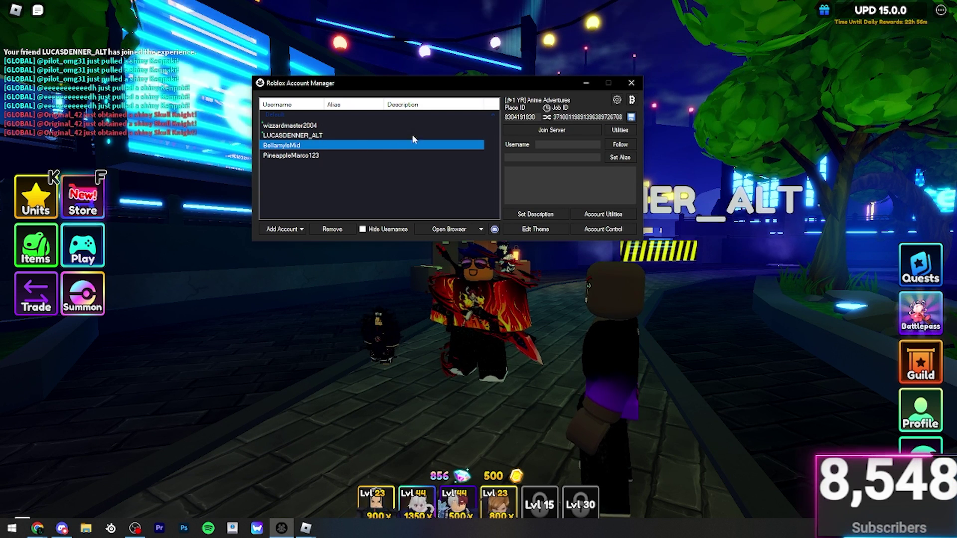
click(586, 84)
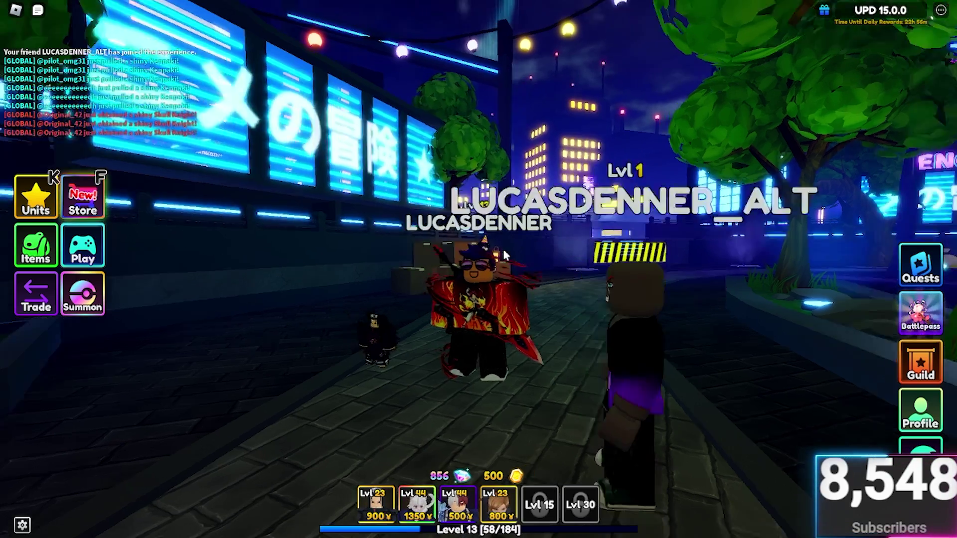